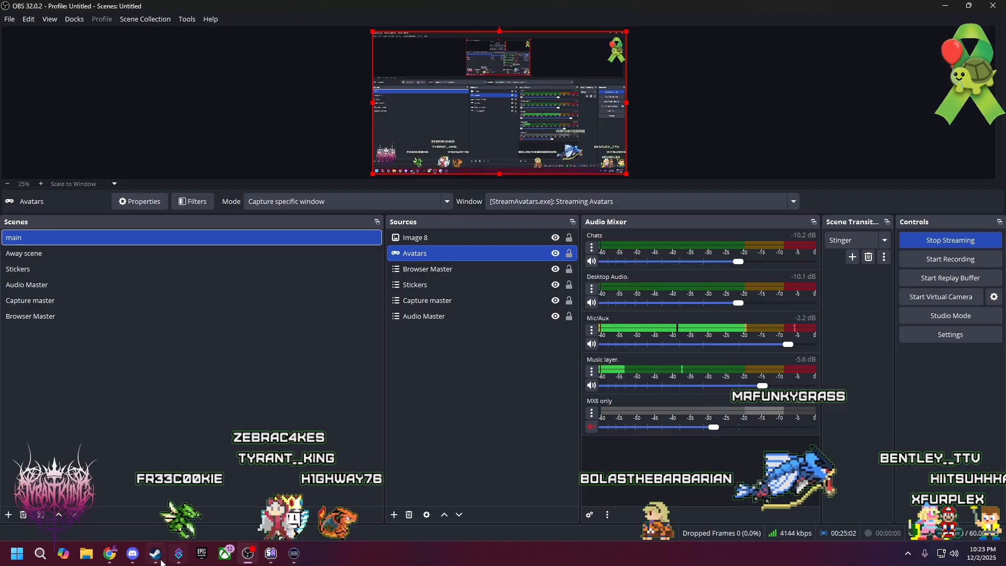
click(179, 553)
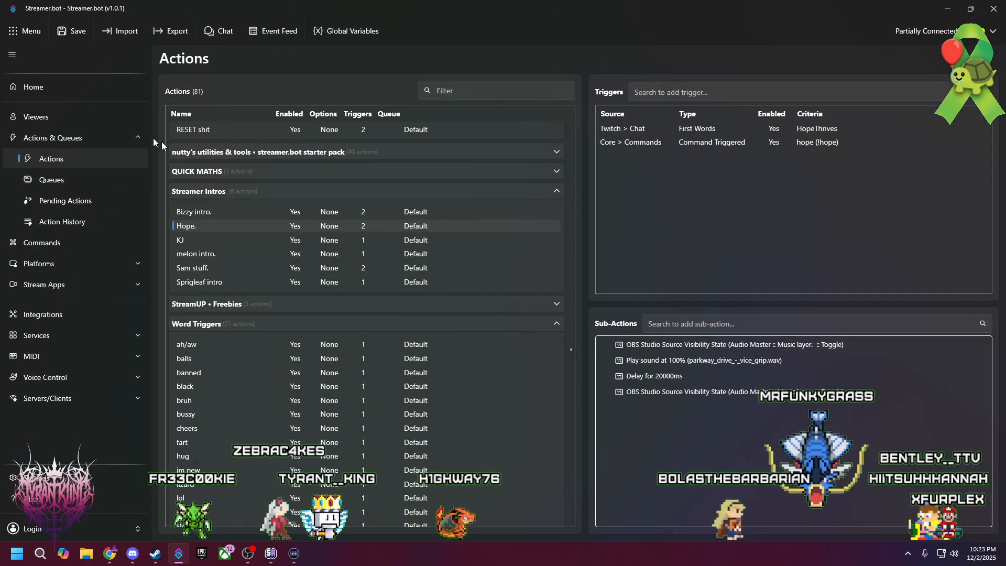
click(954, 12)
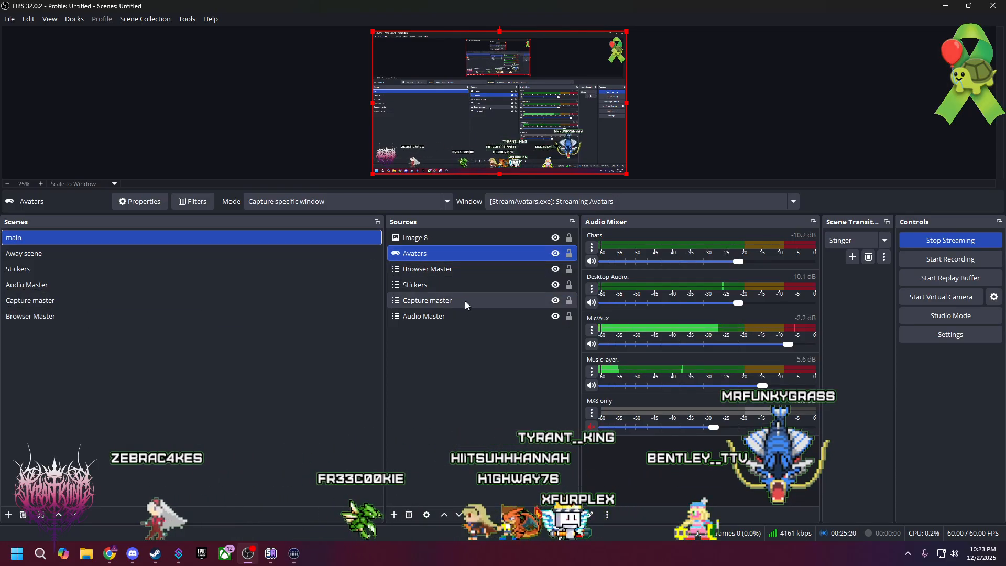
Switch to Discord, enlarge the posted screenshot of the audio sources in the general channel, and return to OBS.
click(133, 555)
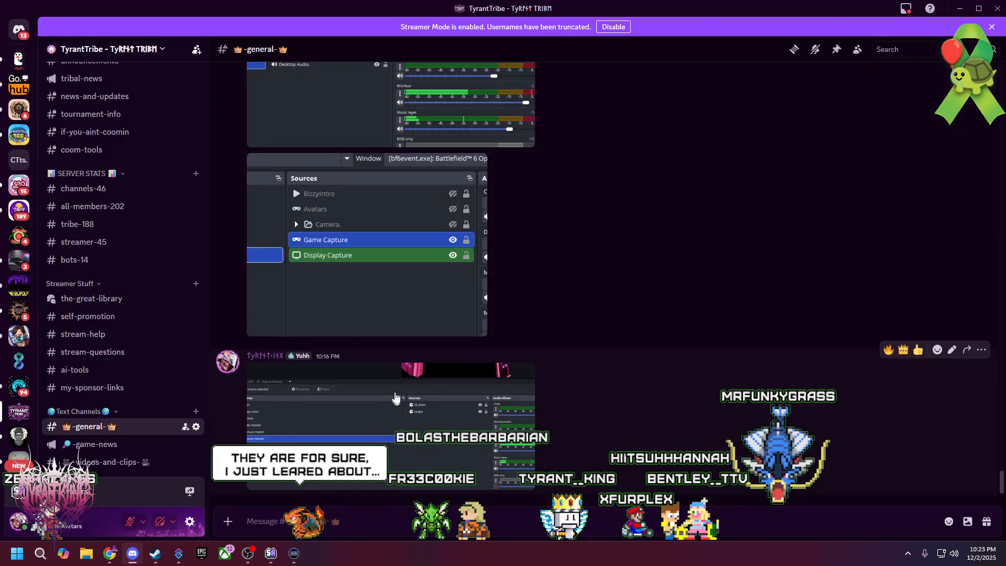
scroll(392, 334, up, 5)
click(391, 334)
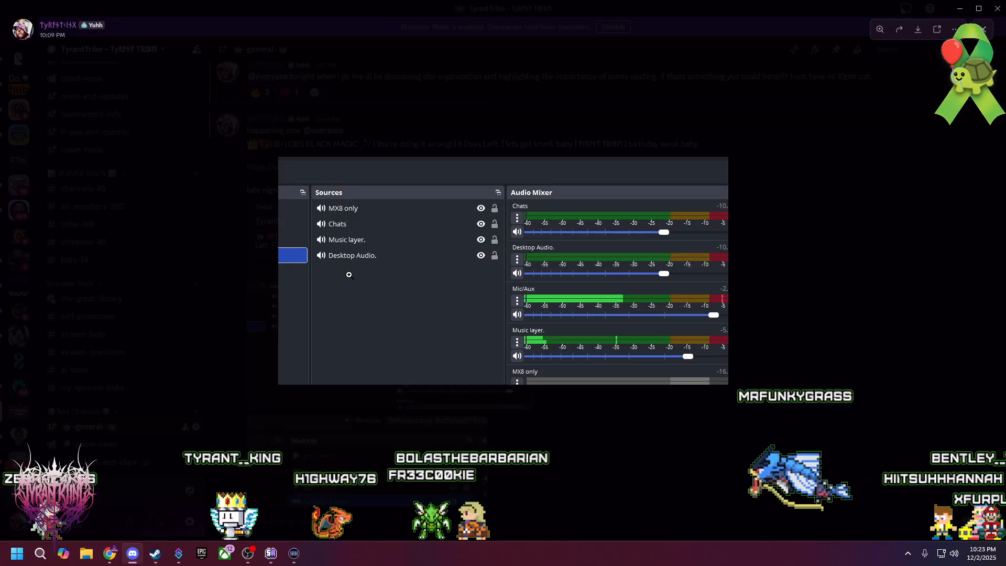
click(374, 461)
click(249, 554)
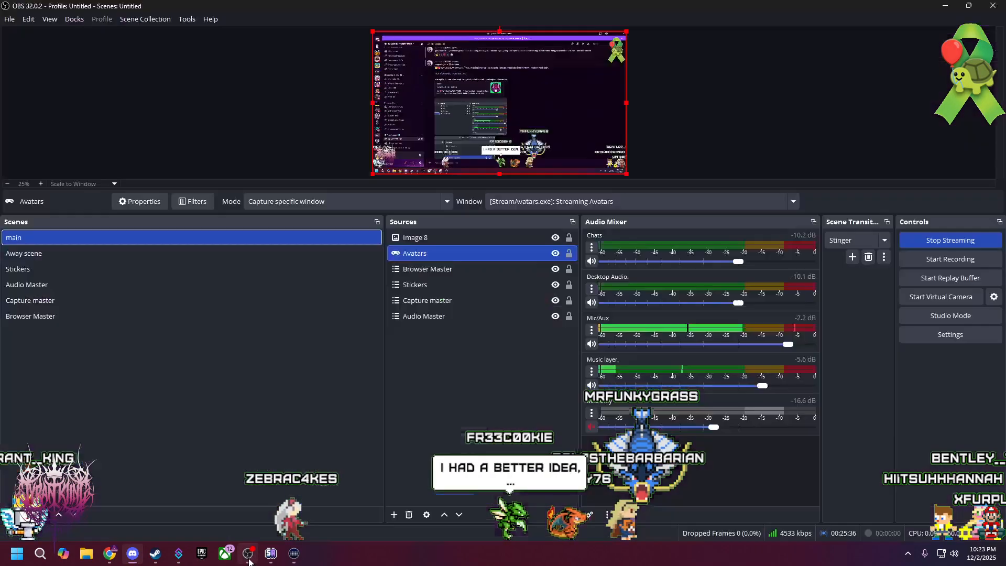
click(393, 515)
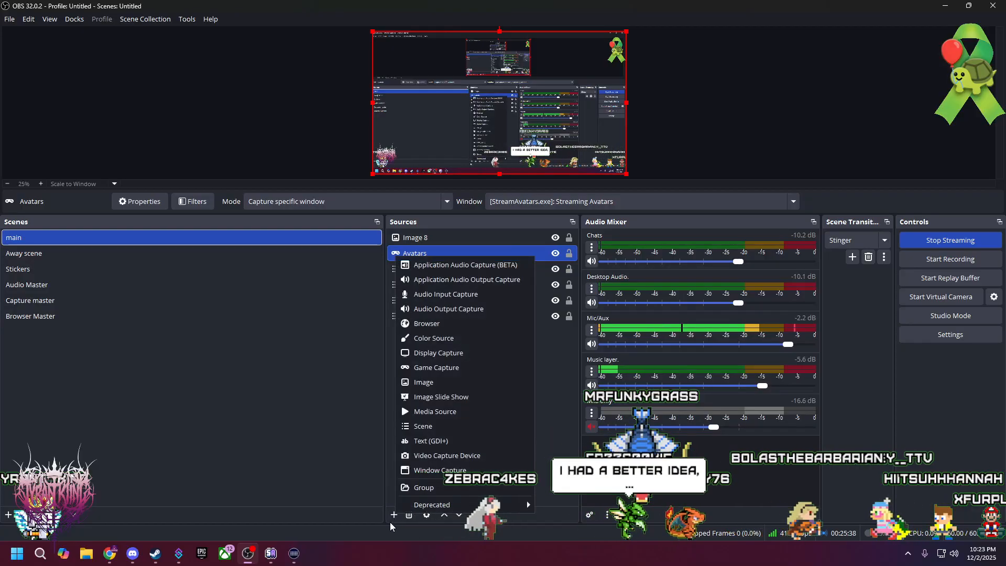
click(418, 428)
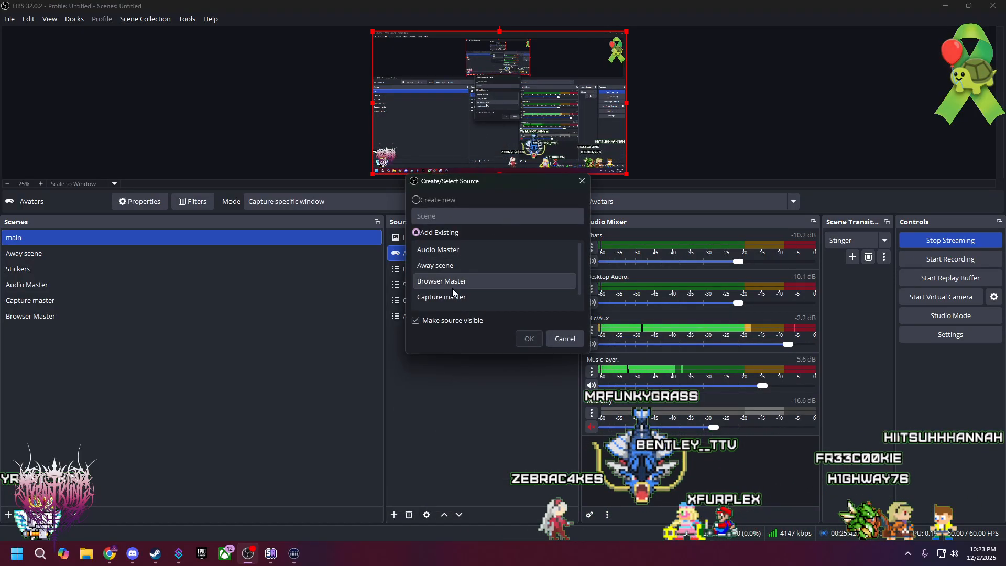
click(455, 255)
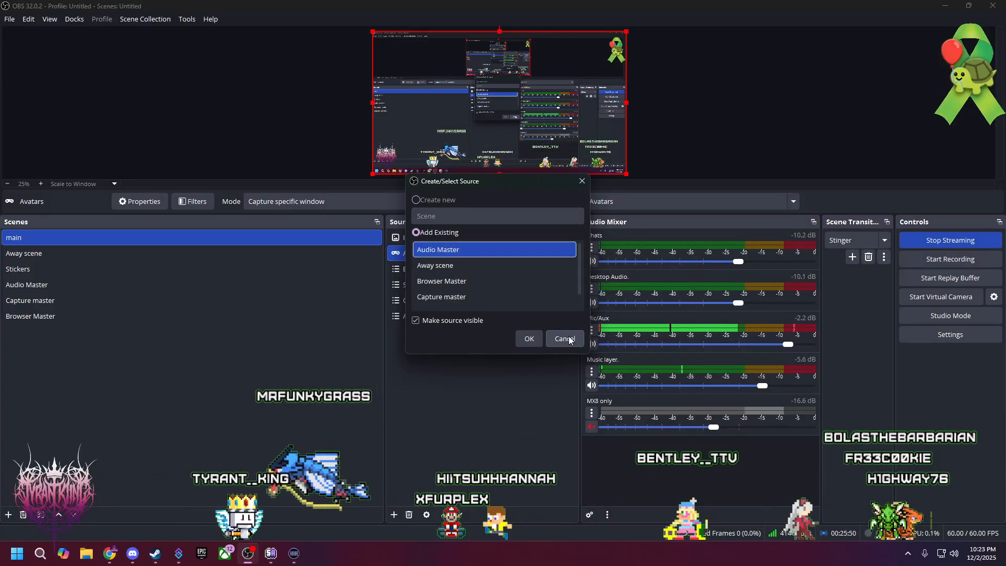
click(529, 339)
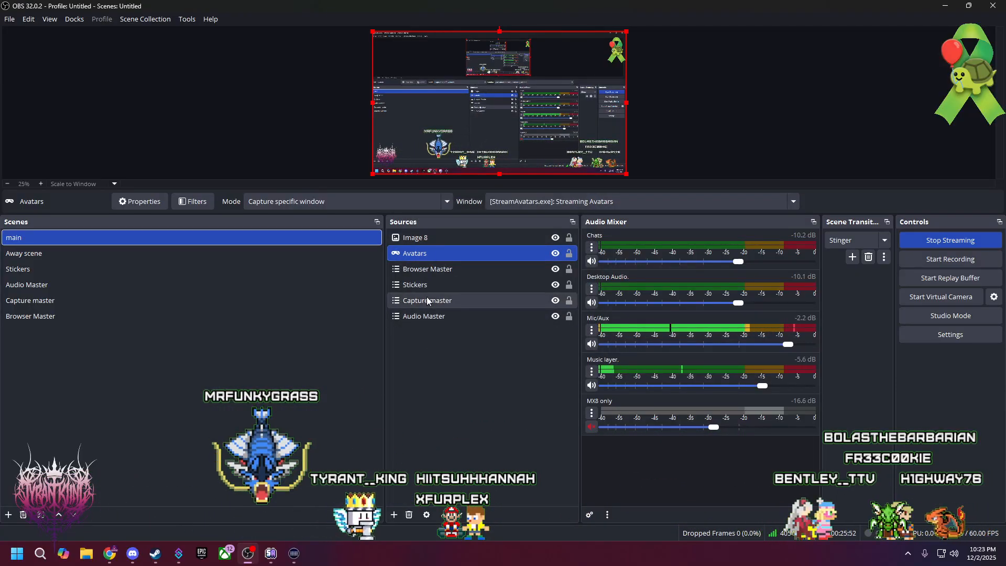
Hide the nested Audio Master scene in the main scene and show it again to compare the audio mixer.
click(425, 316)
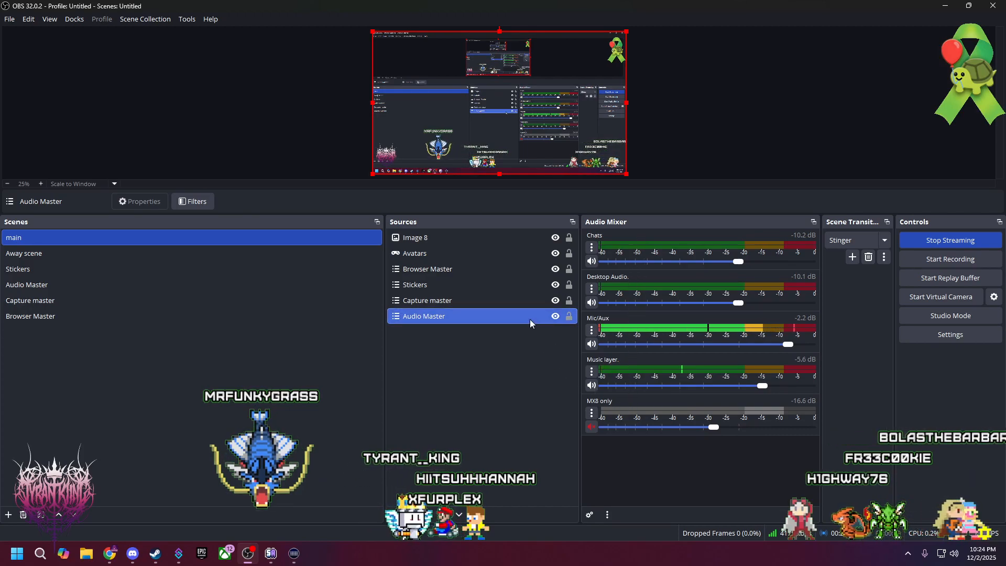
click(555, 317)
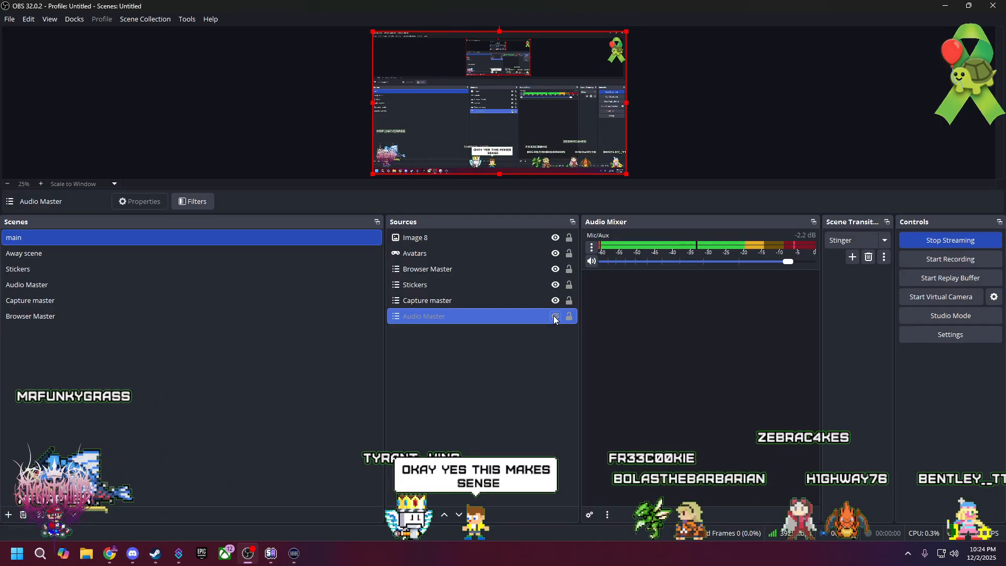
click(555, 318)
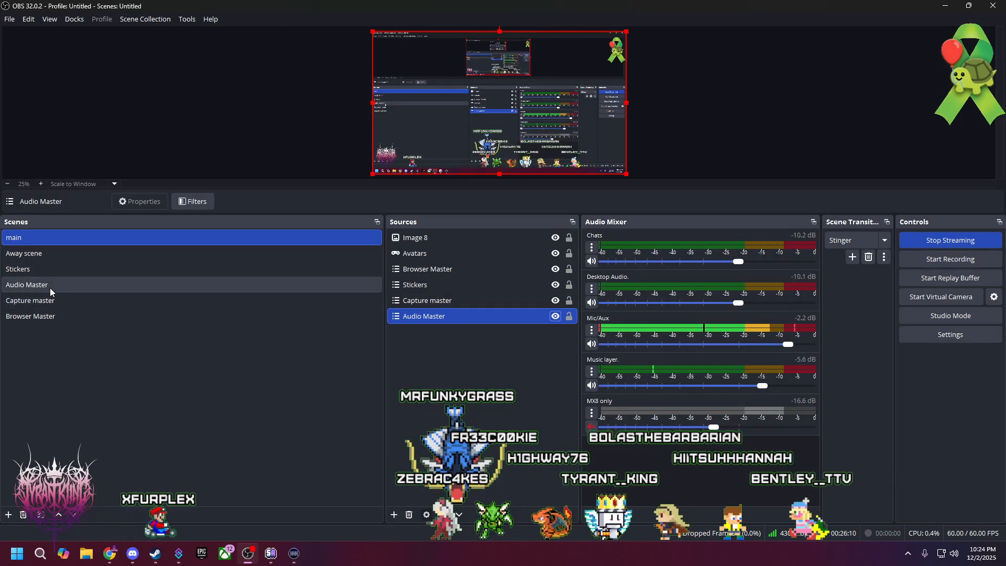
click(40, 249)
click(37, 238)
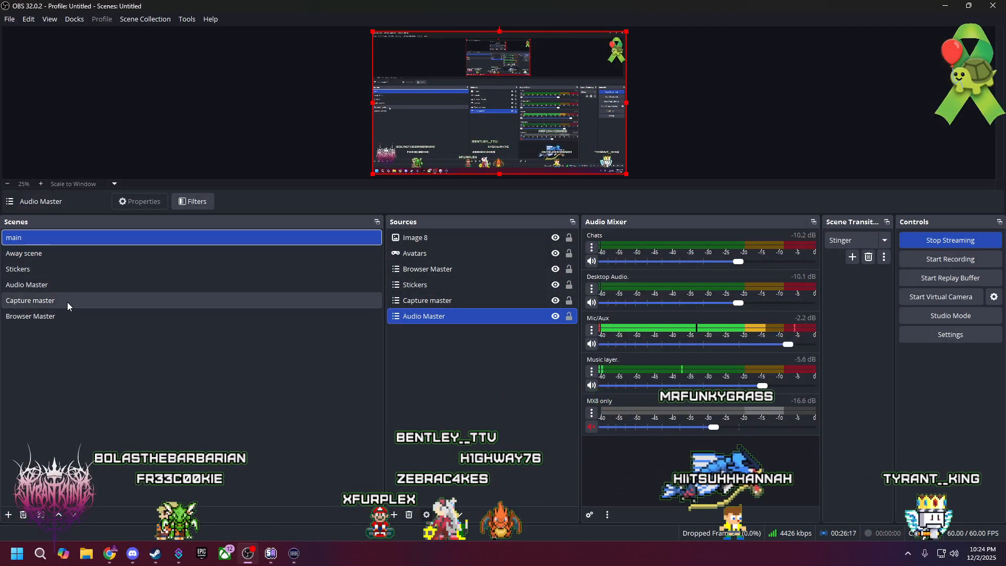
Open the Capture master scene, select its Game Capture source, and toggle the visibility of the Camera group.
click(67, 301)
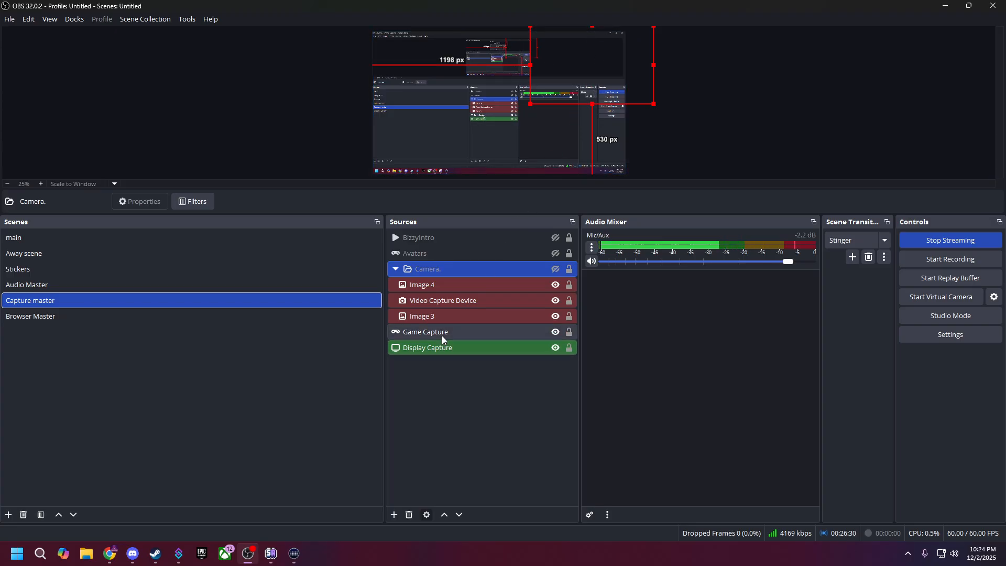
click(461, 333)
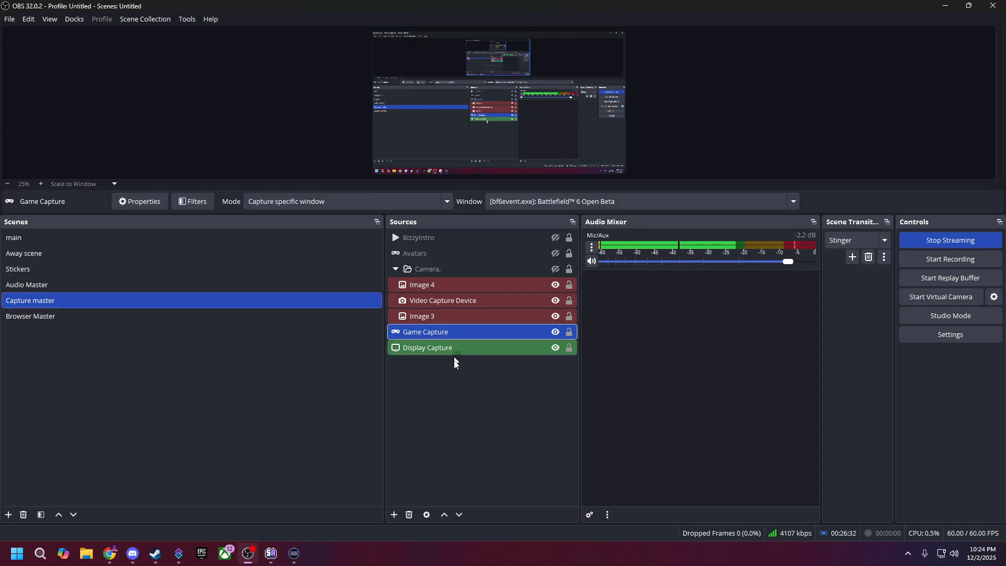
click(551, 269)
click(555, 269)
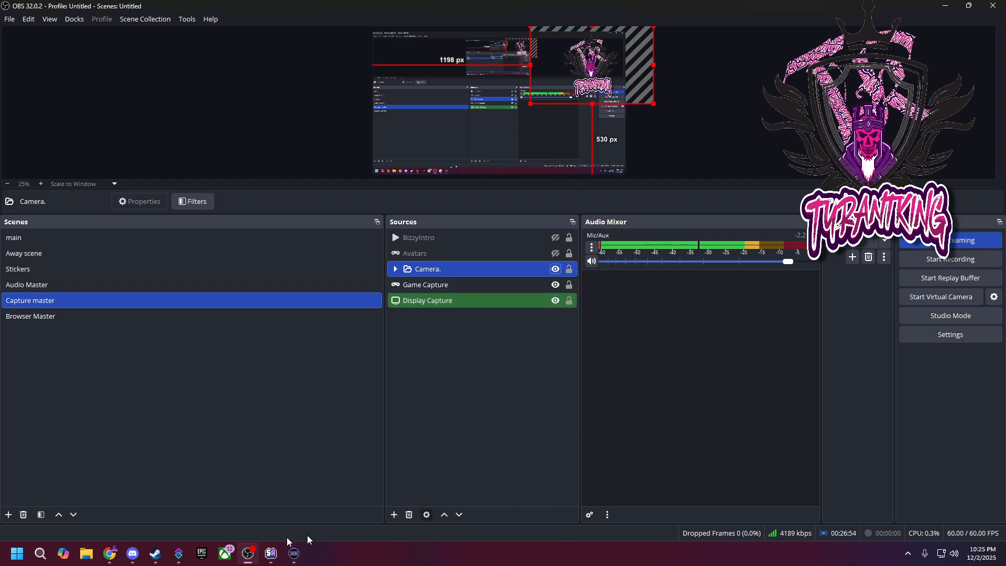
Switch to Stream Deck to view the key layout and return to the main scene in OBS.
click(293, 554)
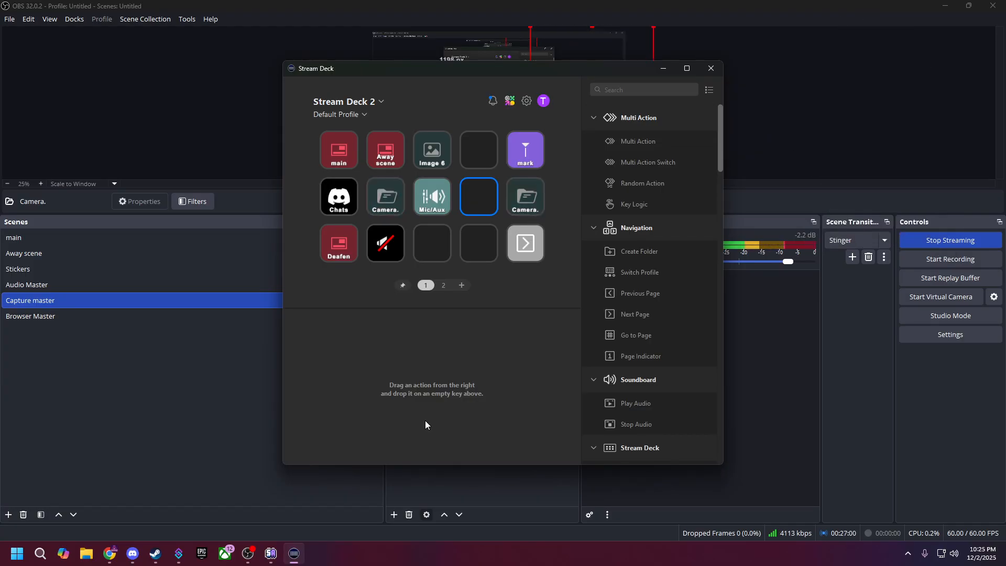
click(660, 69)
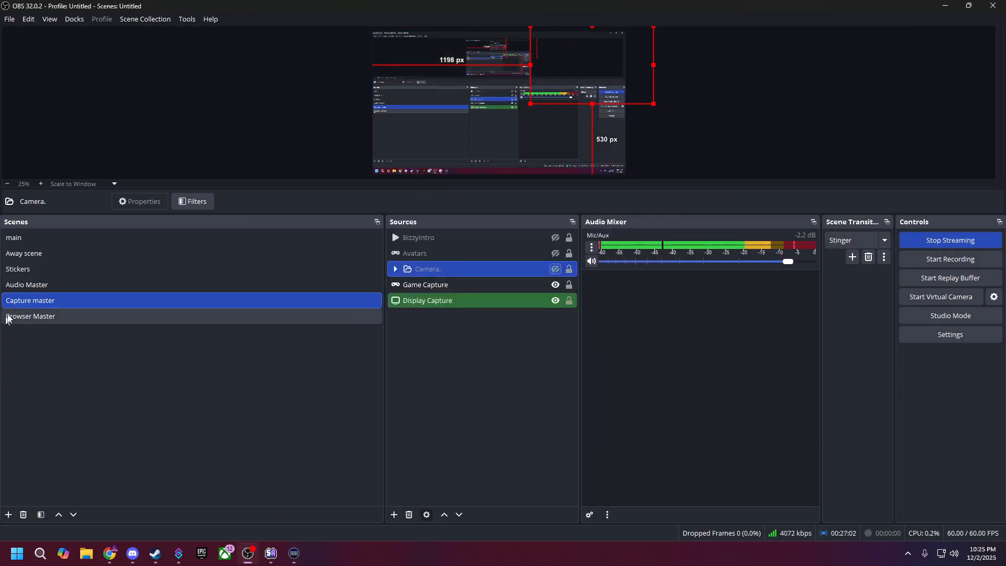
click(45, 237)
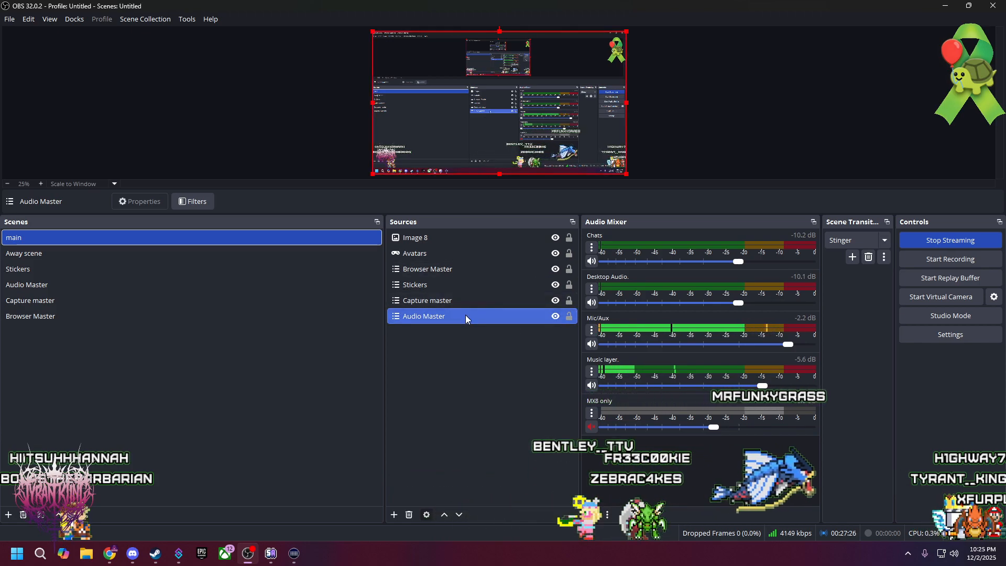
Create a new scene named Scene 2 and add the existing Capture master and Audio Master scenes as its sources.
click(37, 270)
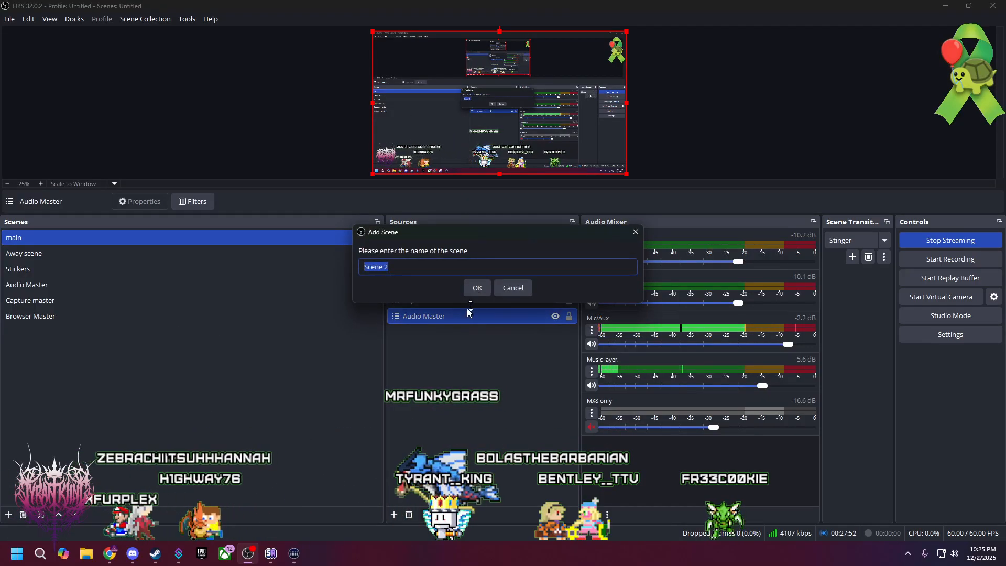
click(476, 287)
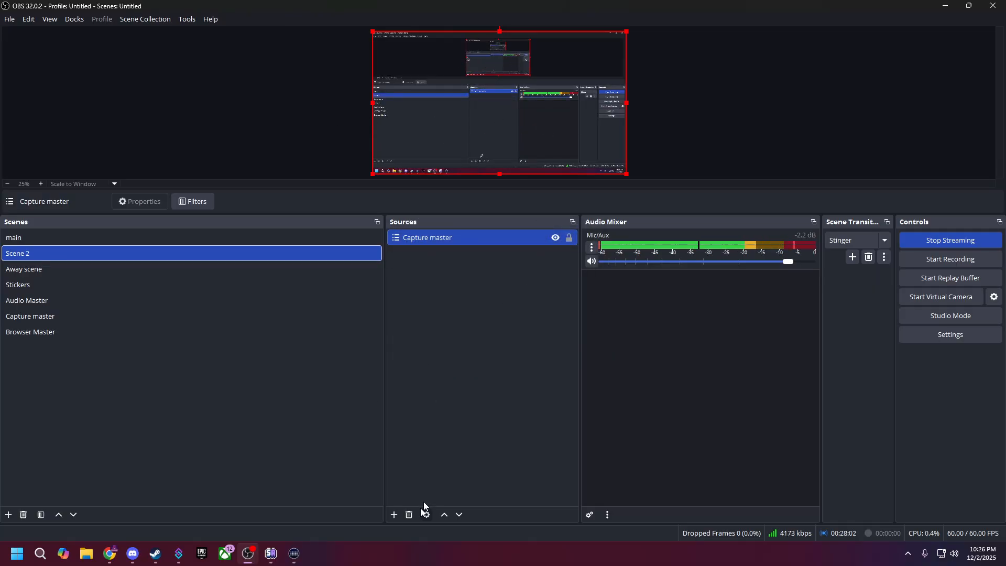
click(394, 515)
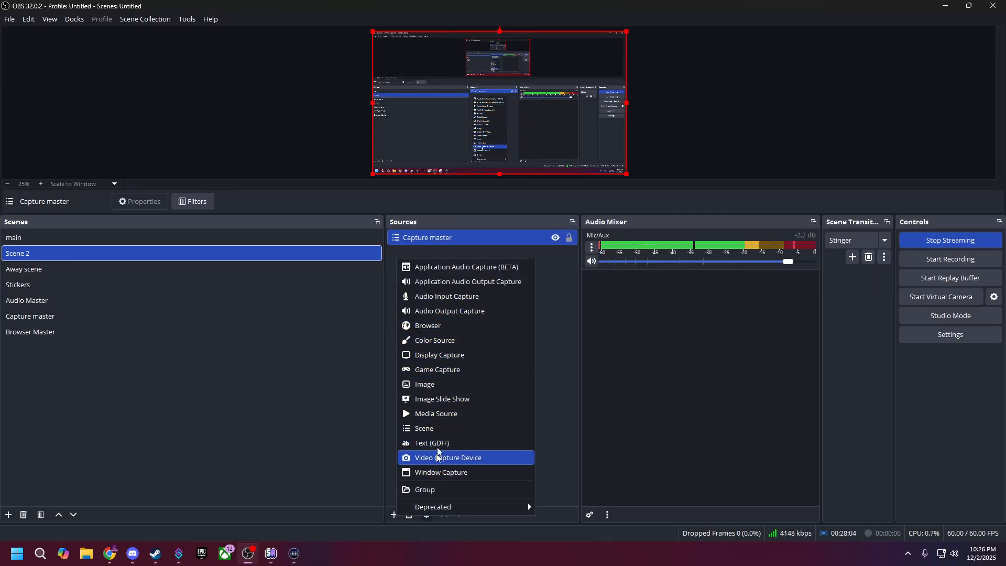
click(429, 428)
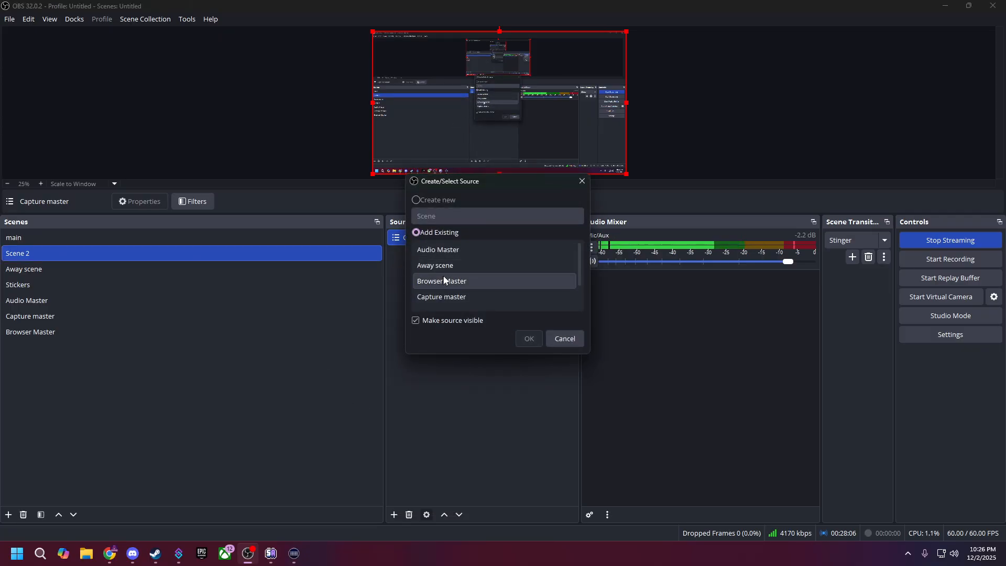
click(451, 251)
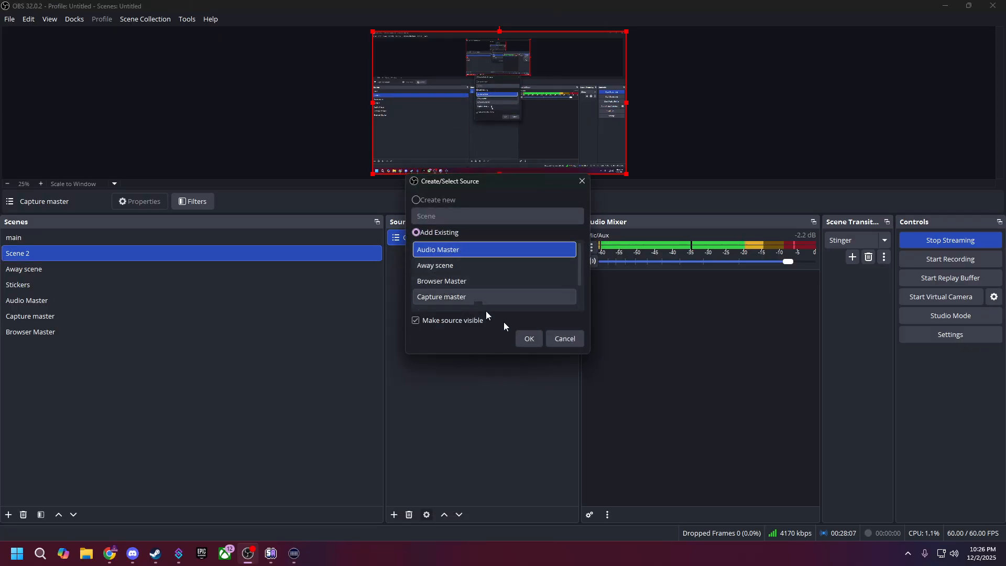
click(528, 338)
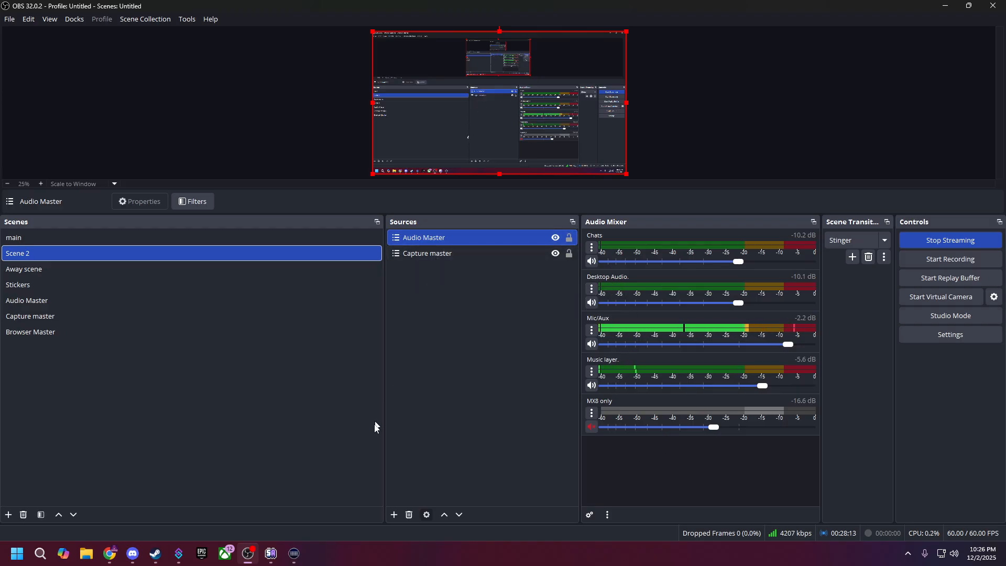
click(394, 515)
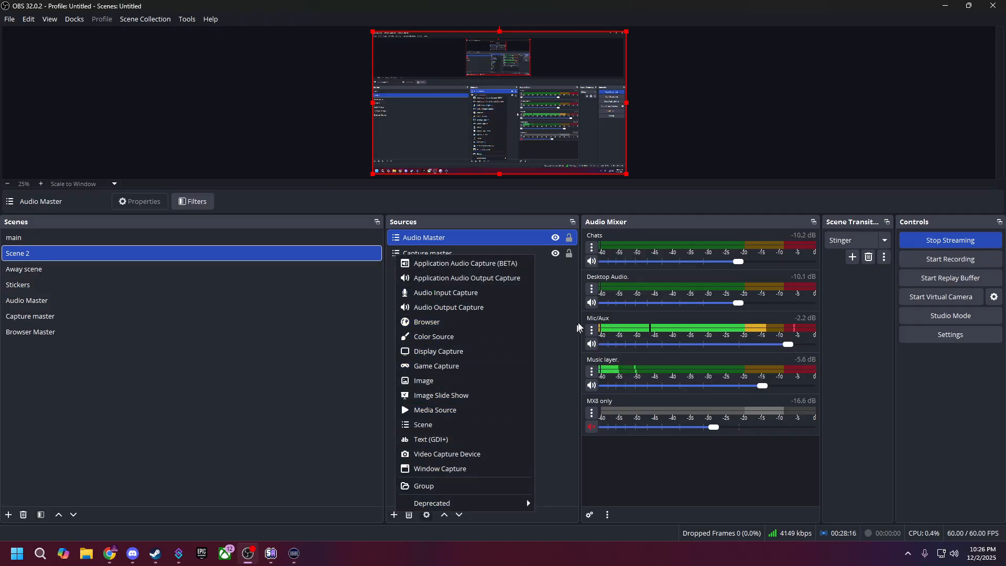
click(435, 410)
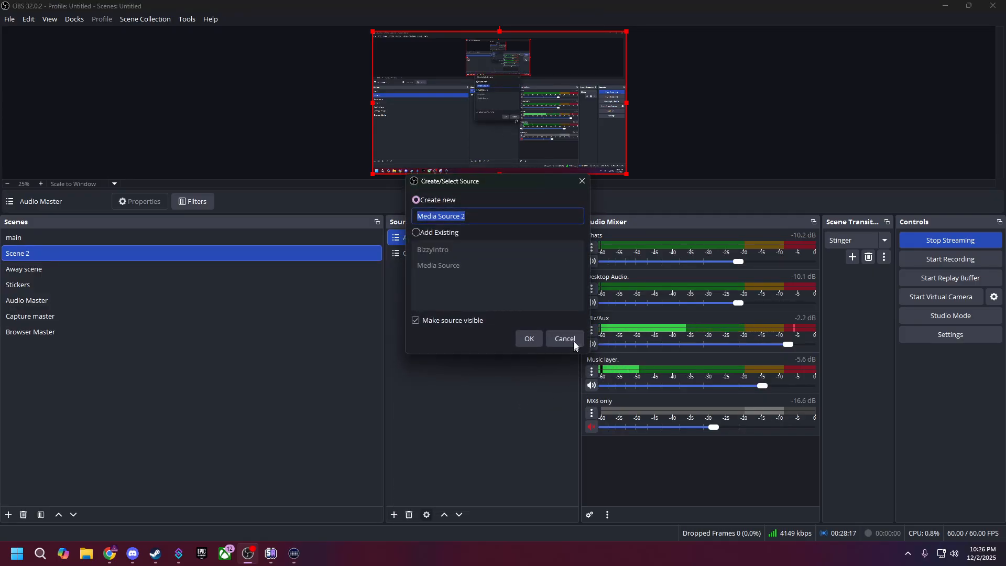
click(560, 334)
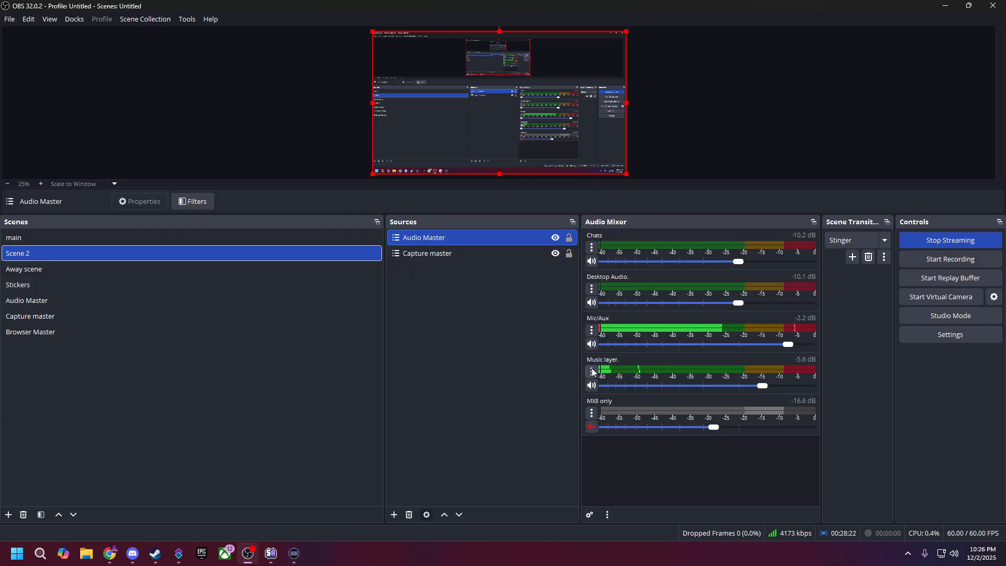
Examine the Compressor filter settings and sidechain source of the Music layer audio, and close the filters.
click(592, 372)
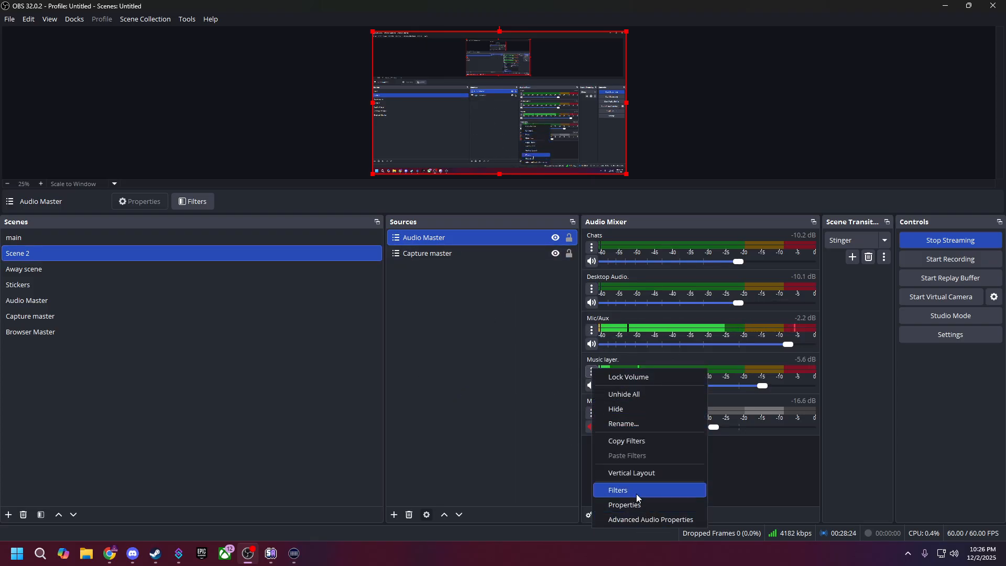
click(636, 491)
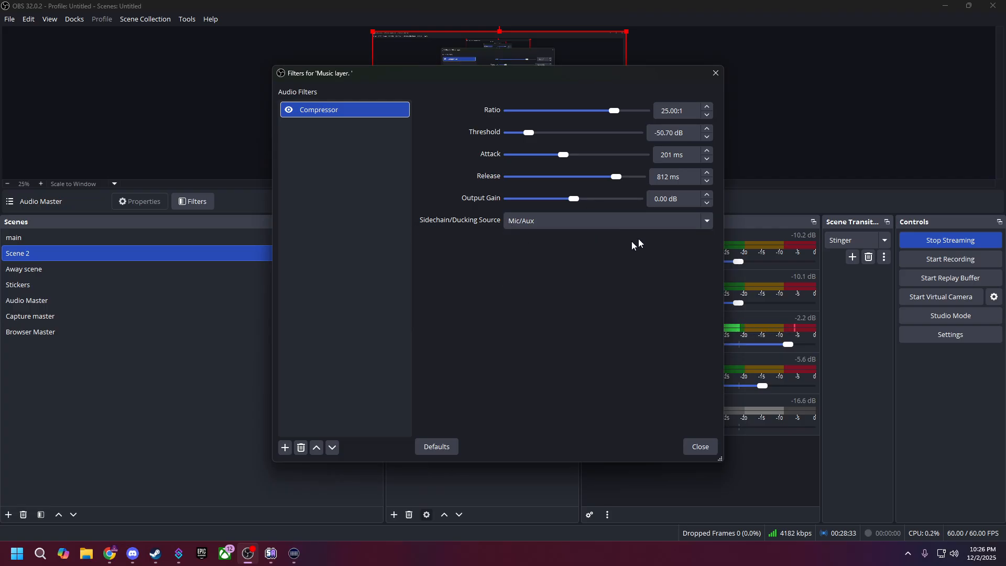
drag(590, 73, 389, 93)
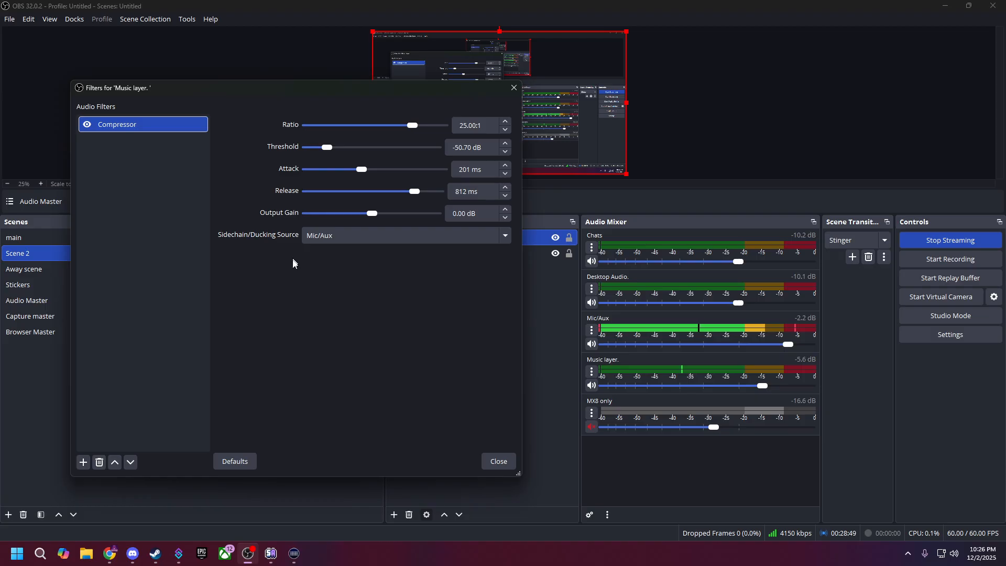
click(498, 461)
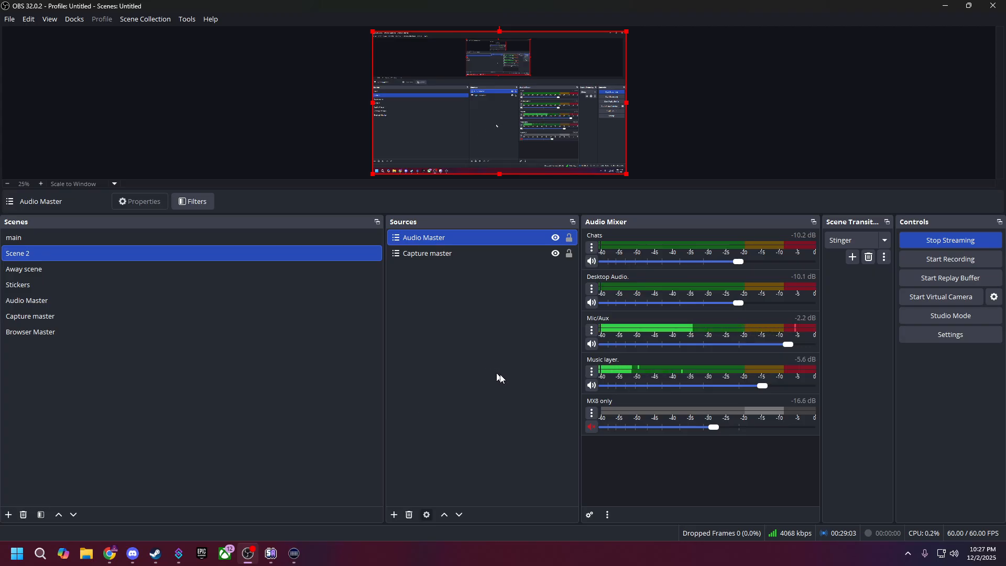
Reopen the Music layer's filters and move the window aside to watch the Compressor settings alongside the mixer levels.
click(591, 372)
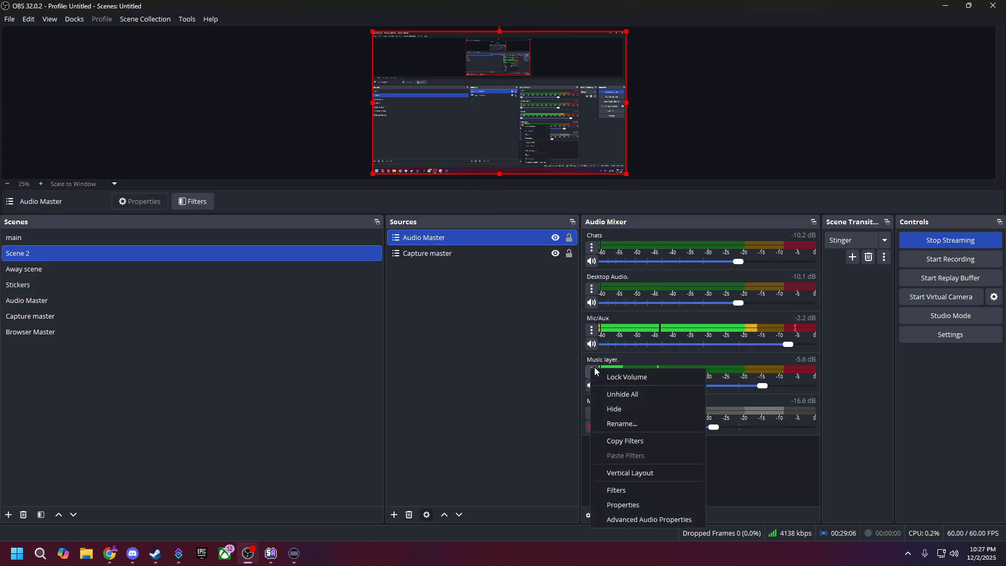
click(633, 490)
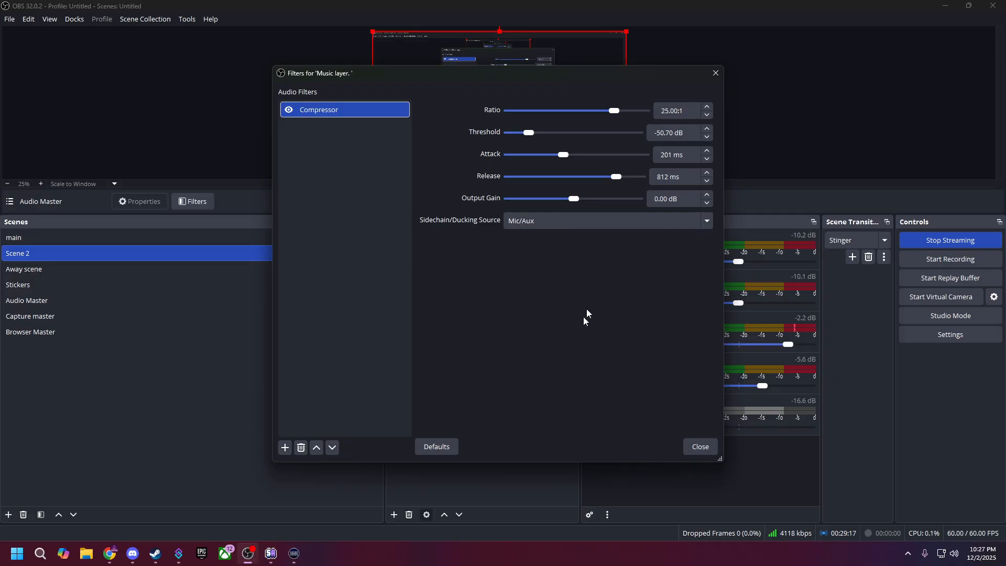
drag(599, 73, 419, 57)
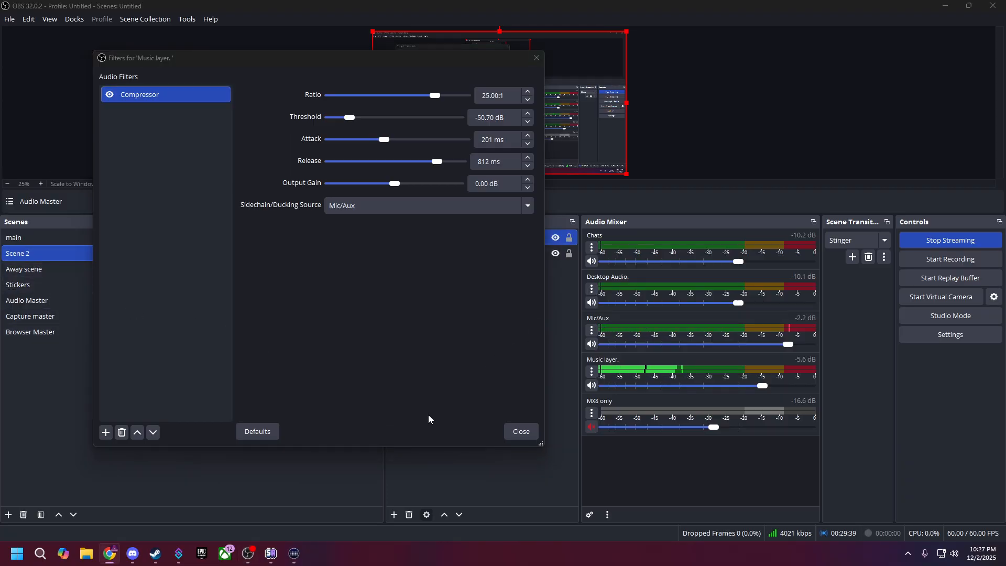
Close the Music layer filters, and check the Compressor settings and sidechain source of Desktop Audio.
click(520, 431)
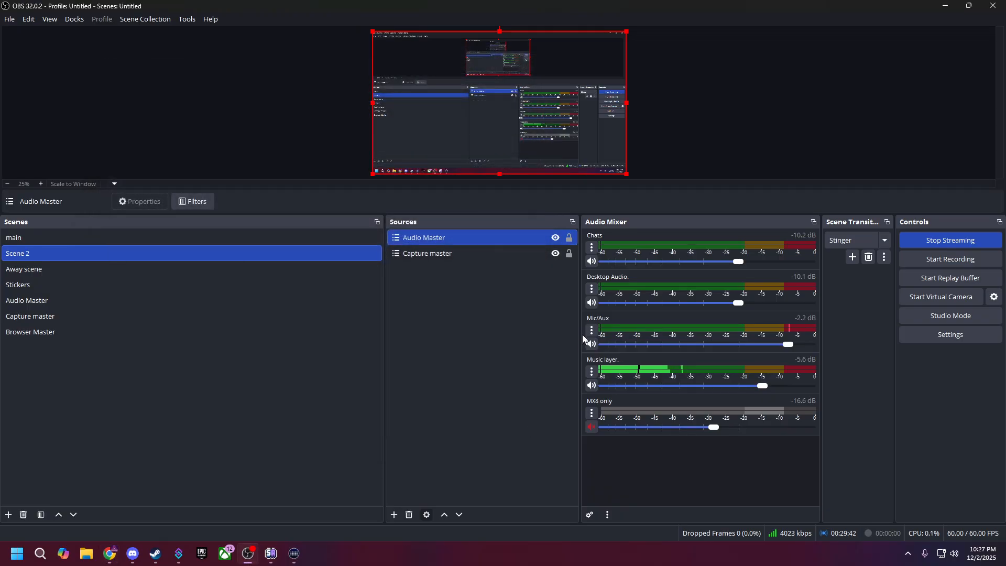
click(592, 288)
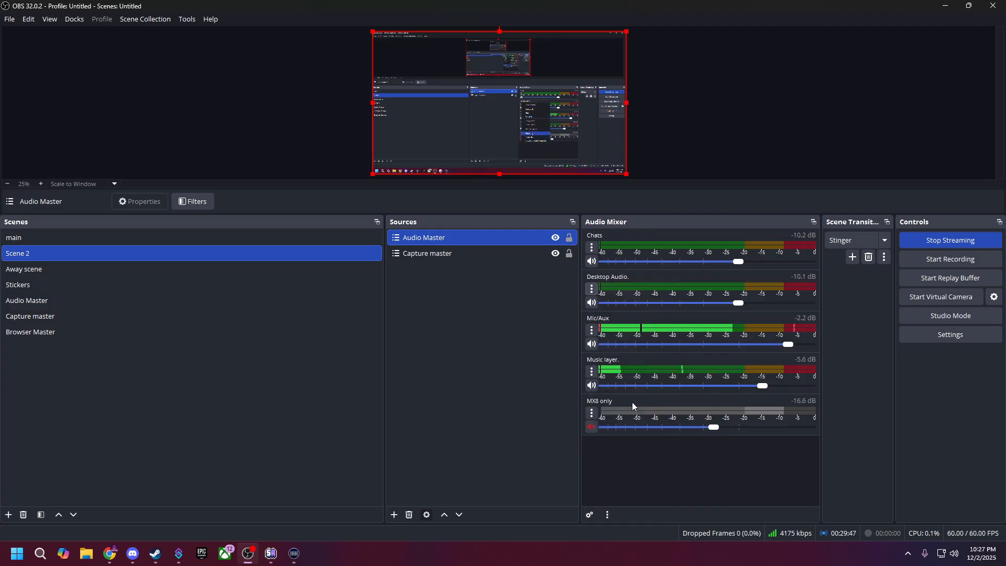
click(635, 405)
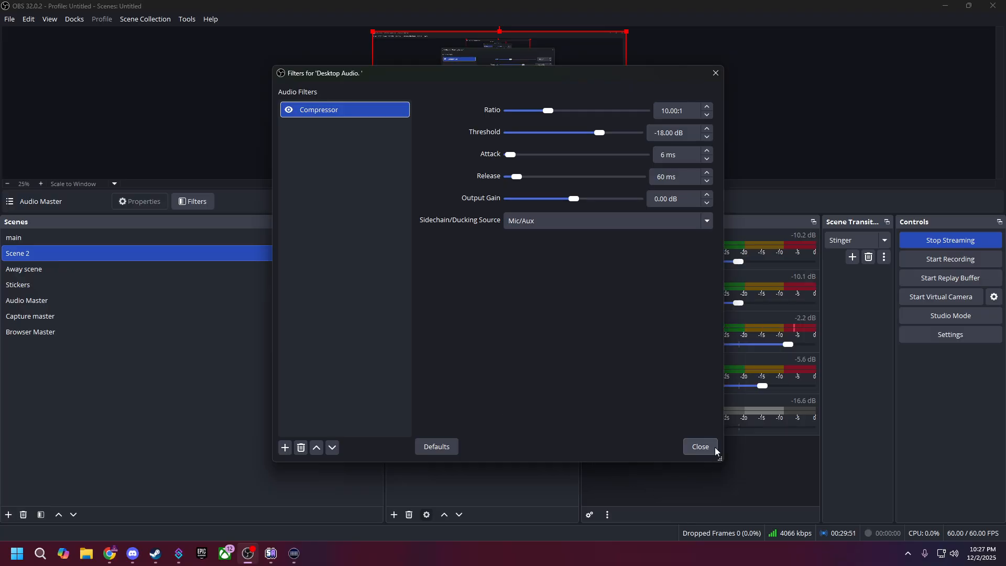
click(700, 447)
Examine the Noise Suppression and Compressor filters on the Chats audio source, and close the filters.
click(591, 247)
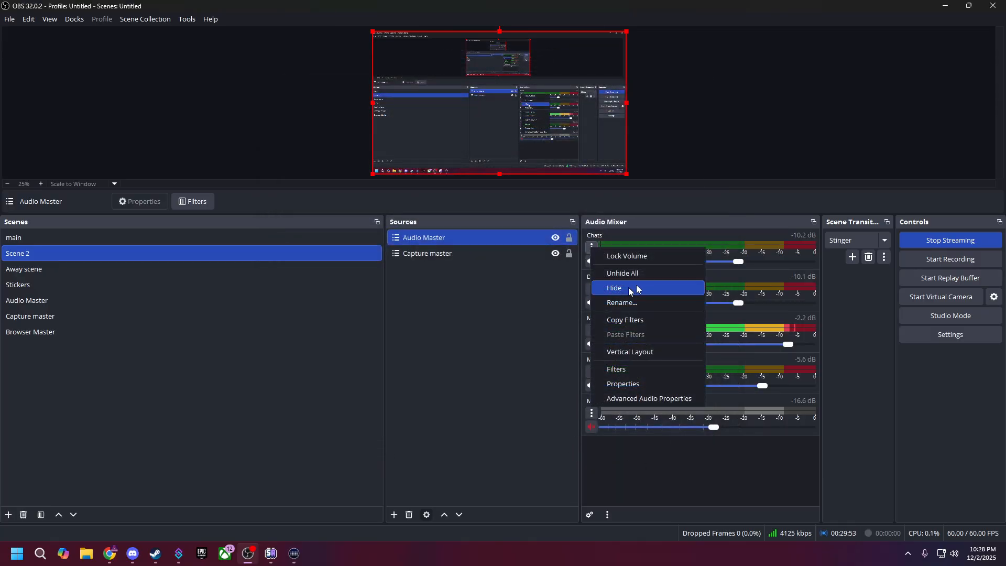
click(634, 369)
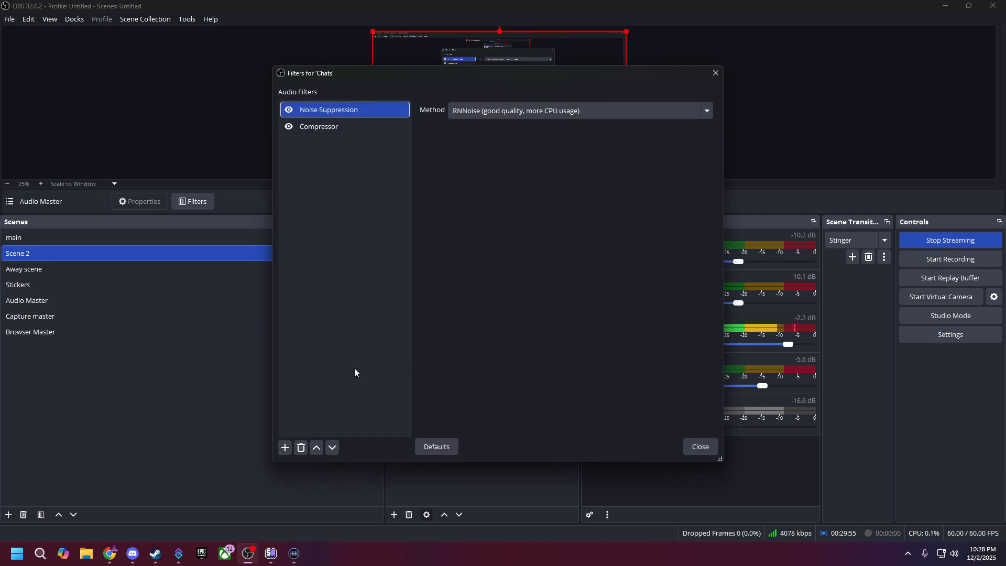
click(360, 127)
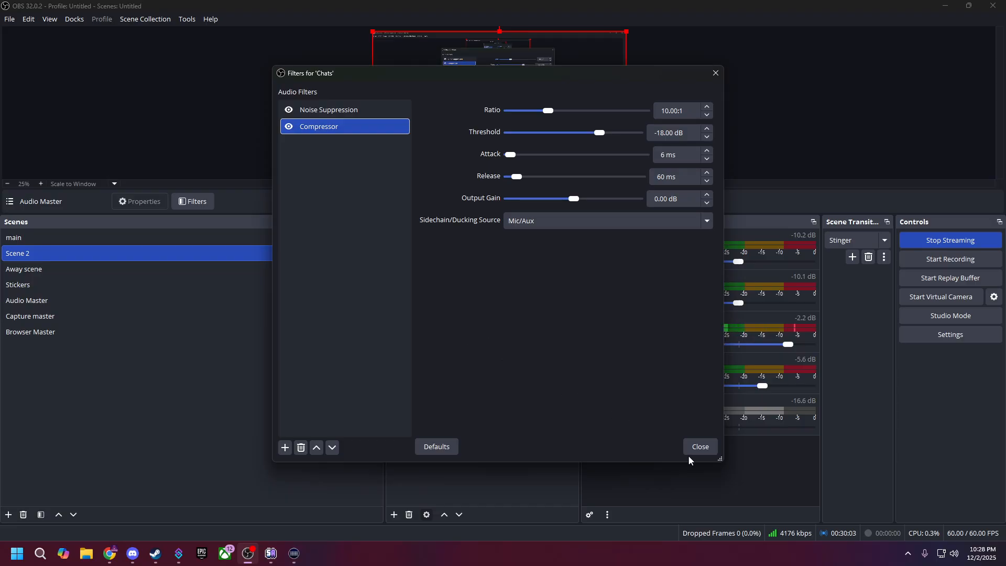
click(362, 105)
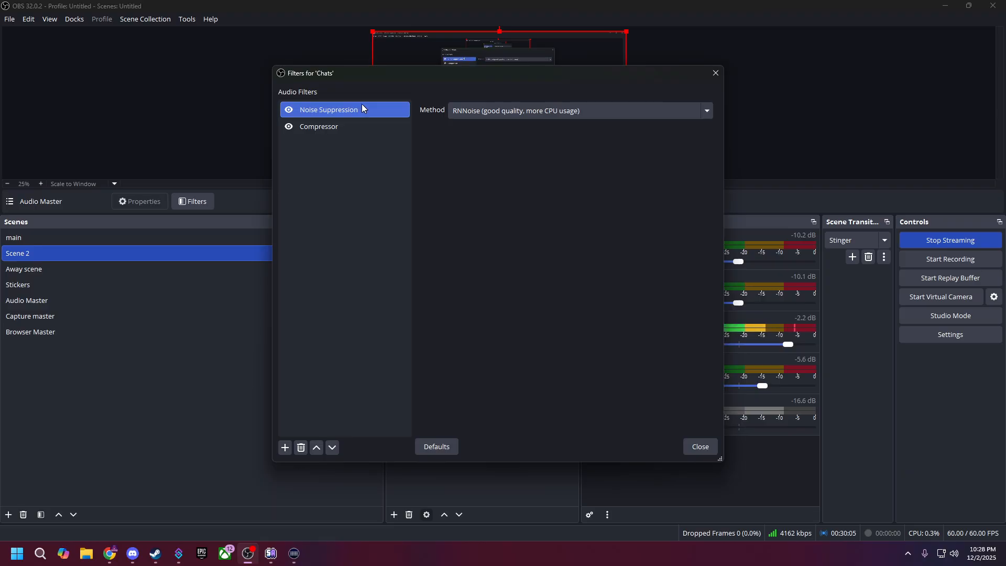
click(701, 449)
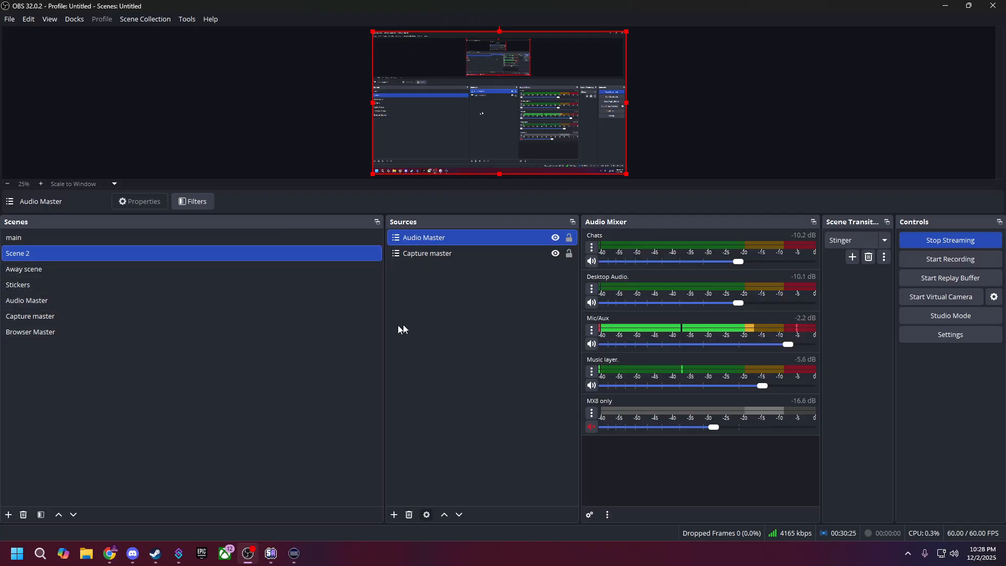
Add a new image source named Image 9 to Scene 2 using lick.gif from the Downloads folder.
click(394, 515)
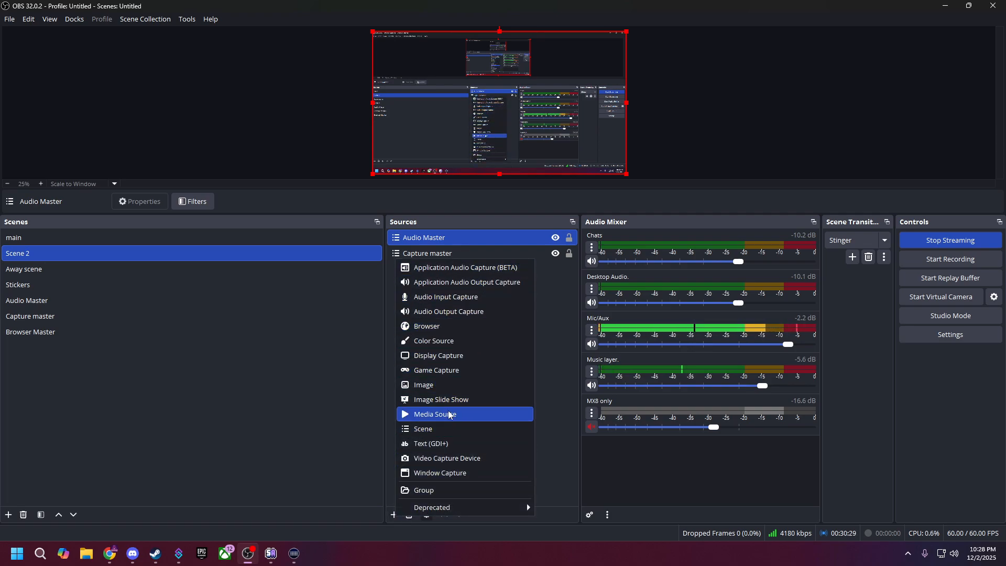
click(454, 385)
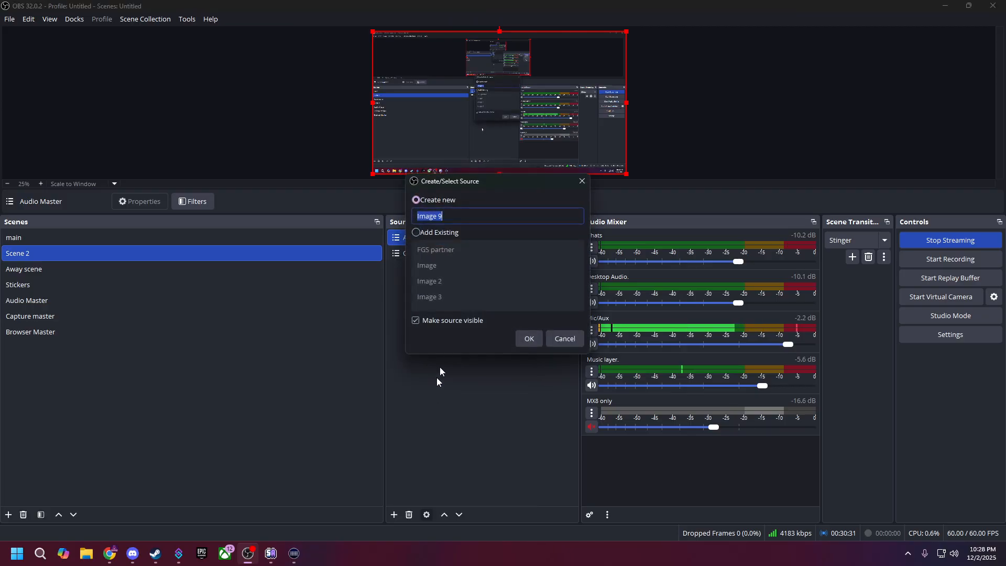
click(537, 336)
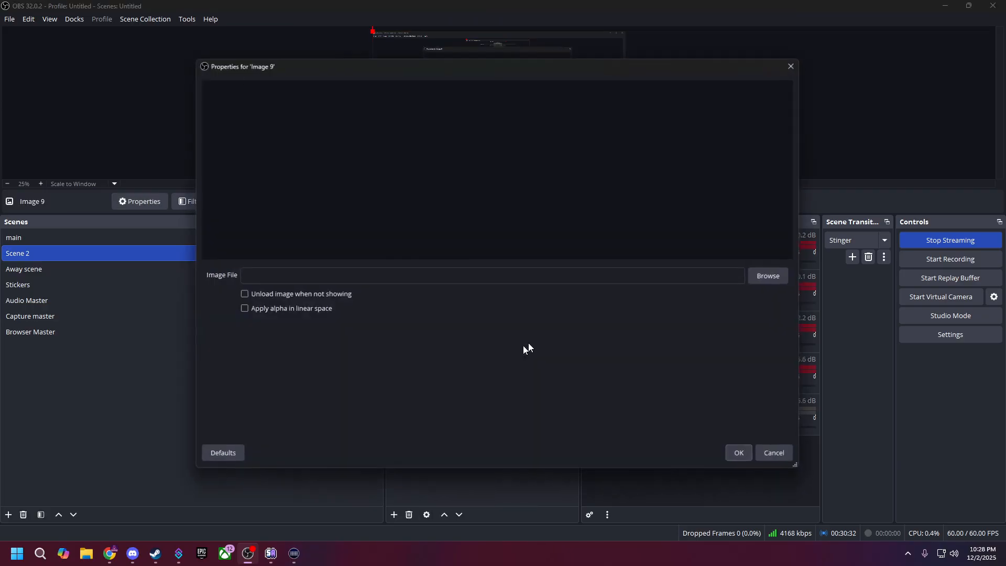
click(754, 276)
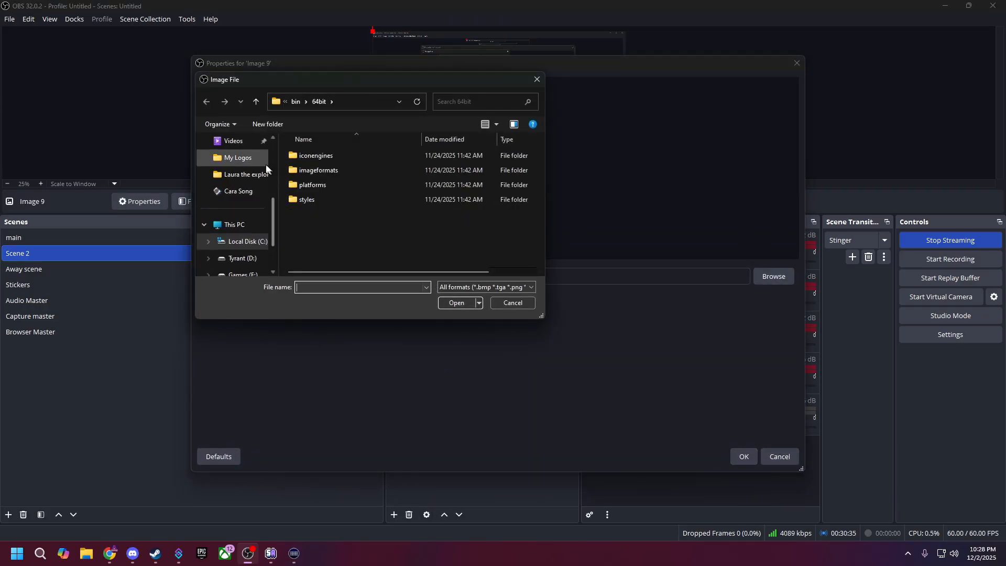
scroll(253, 235, up, 3)
click(240, 211)
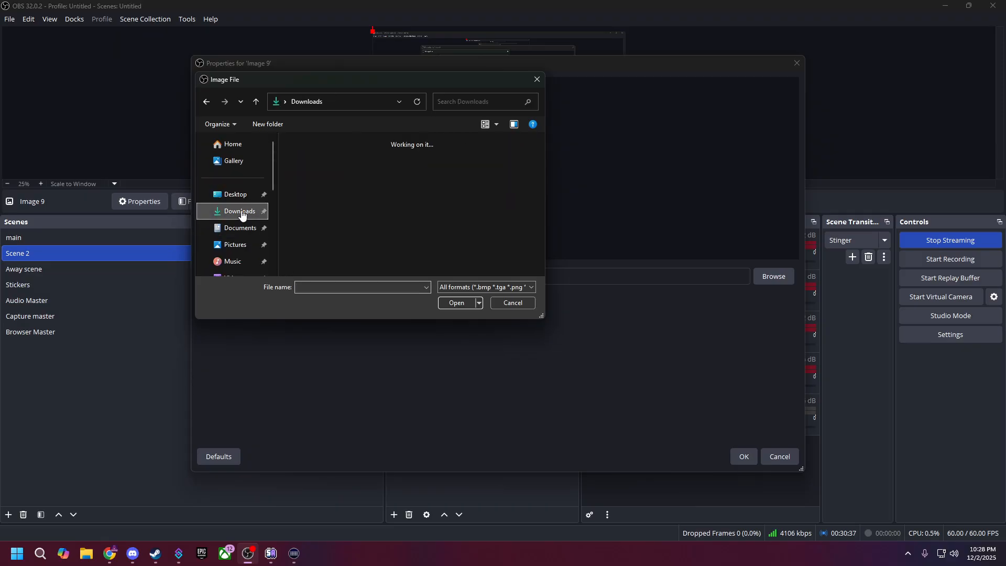
scroll(361, 231, down, 3)
scroll(357, 237, up, 3)
double_click(360, 197)
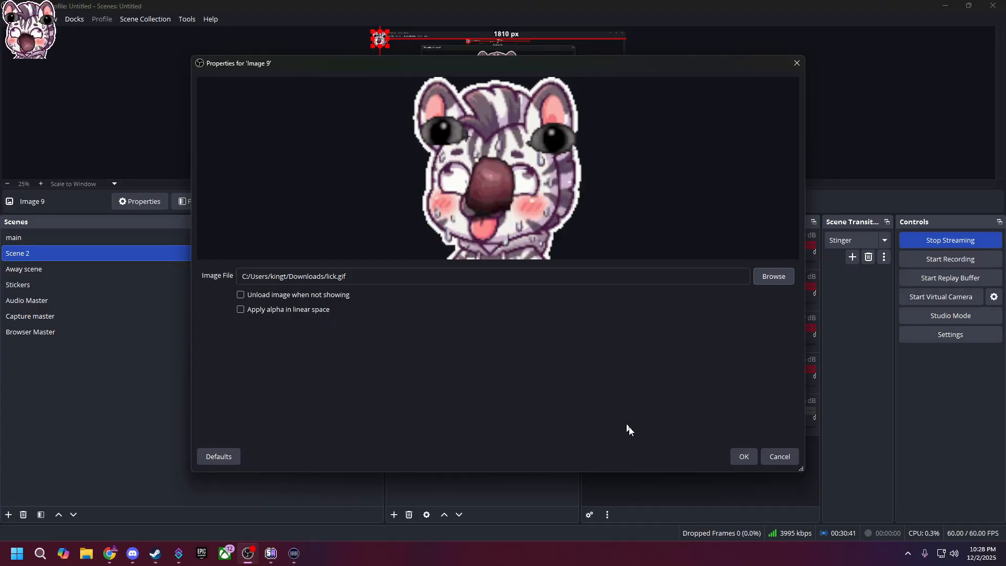
click(744, 456)
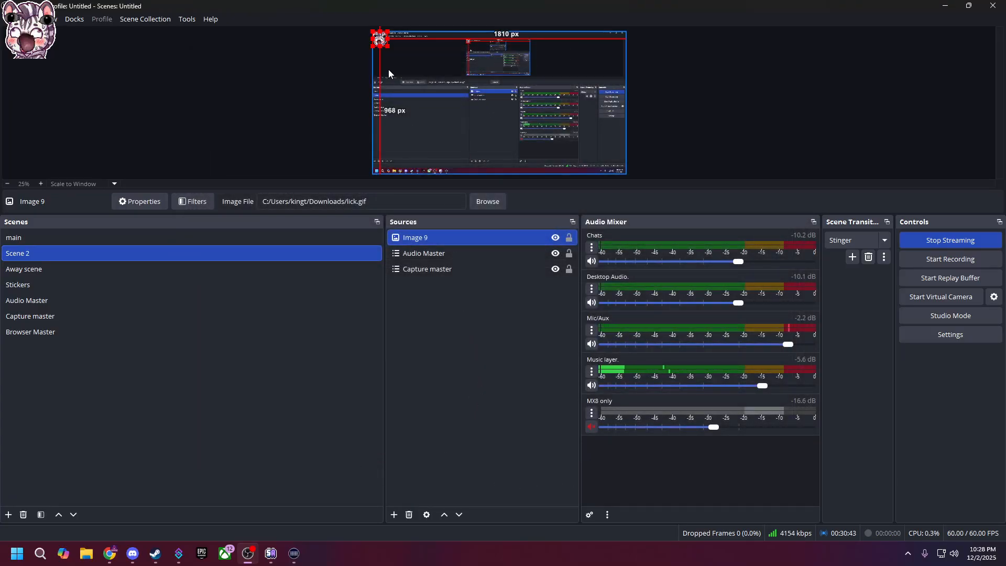
Enlarge the Image 9 source to fill most of the canvas height, and hide it.
drag(388, 49, 491, 150)
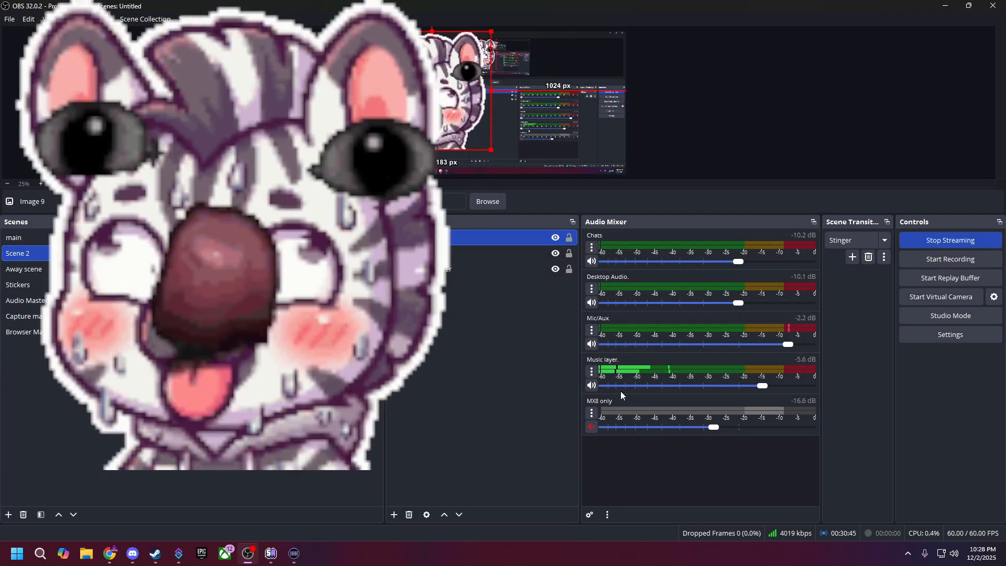
click(555, 238)
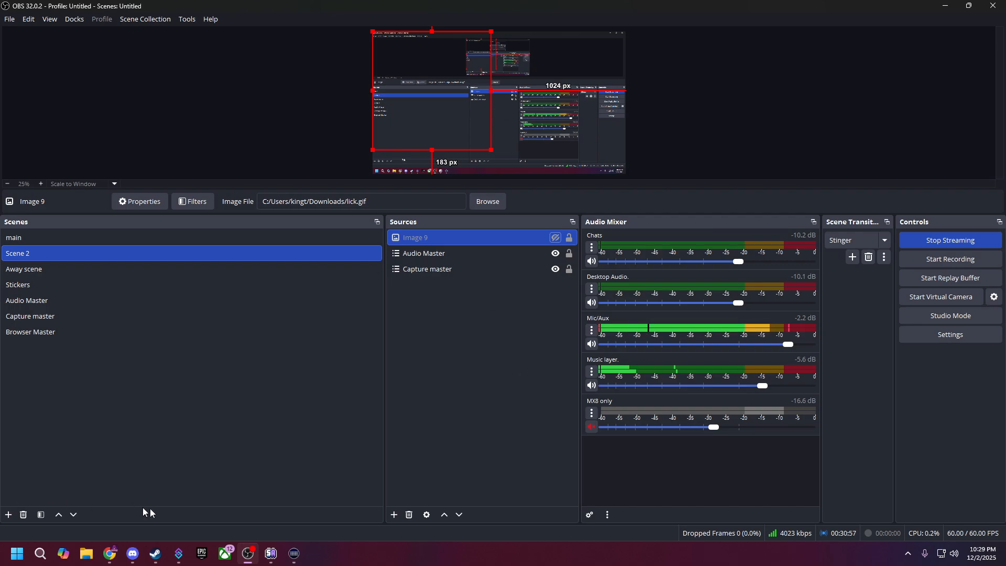
Switch to Streamer.bot and inspect the sub-action that toggles the Music layer source in Audio Master, leaving it unchanged.
click(179, 553)
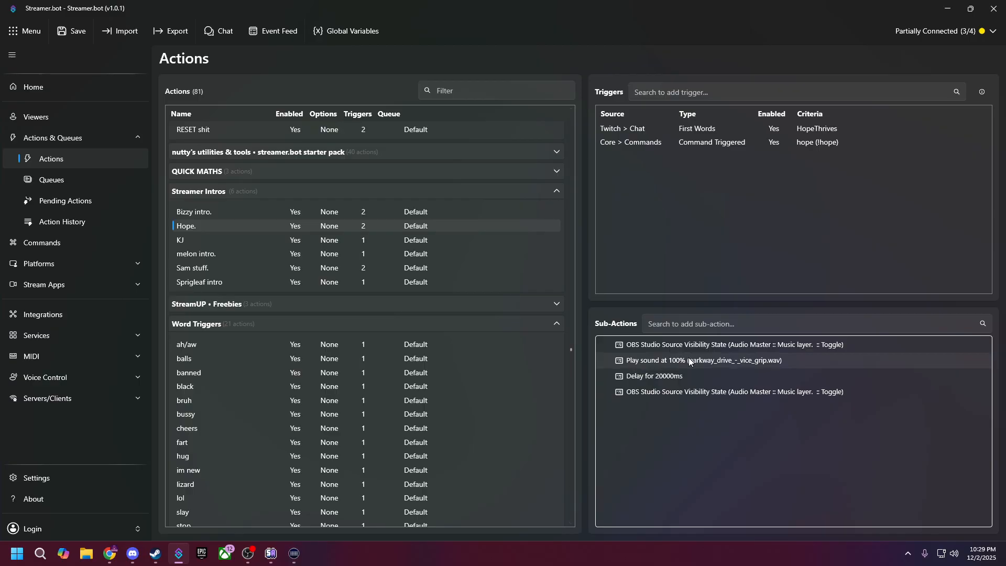
double_click(700, 344)
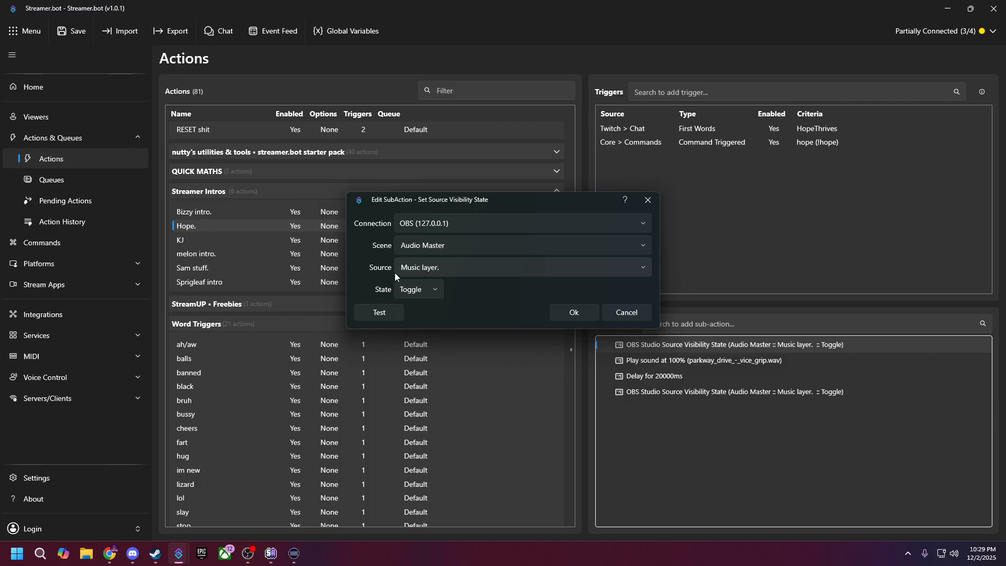
click(614, 309)
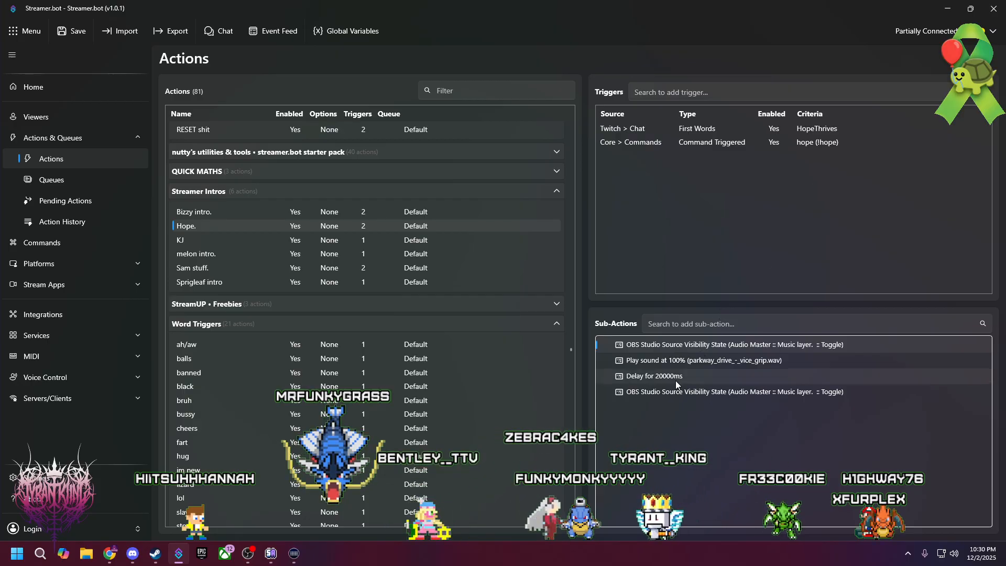
Compare the triggers and sub-actions of the different Streamer Intros actions and browse the other action groups.
click(277, 255)
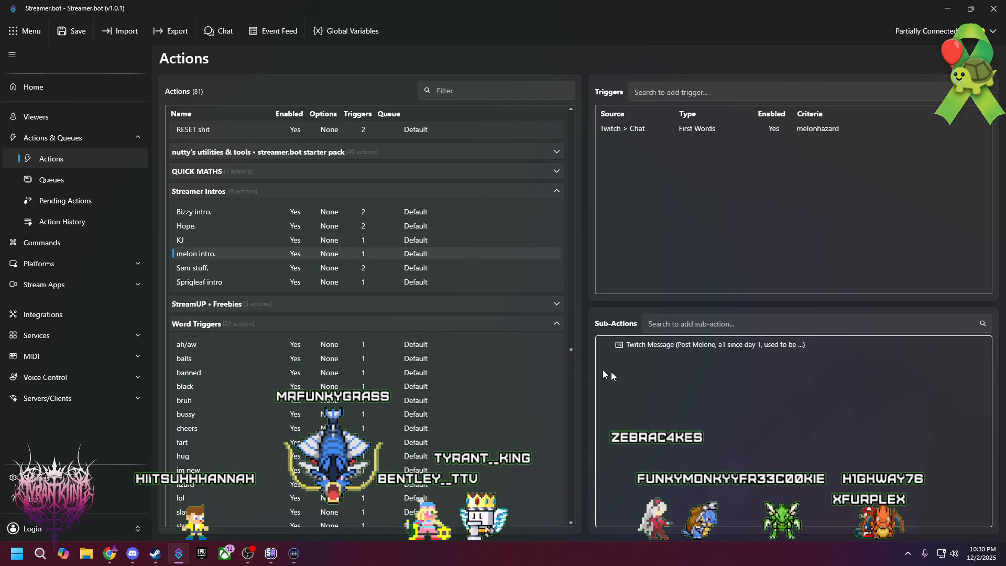
click(231, 269)
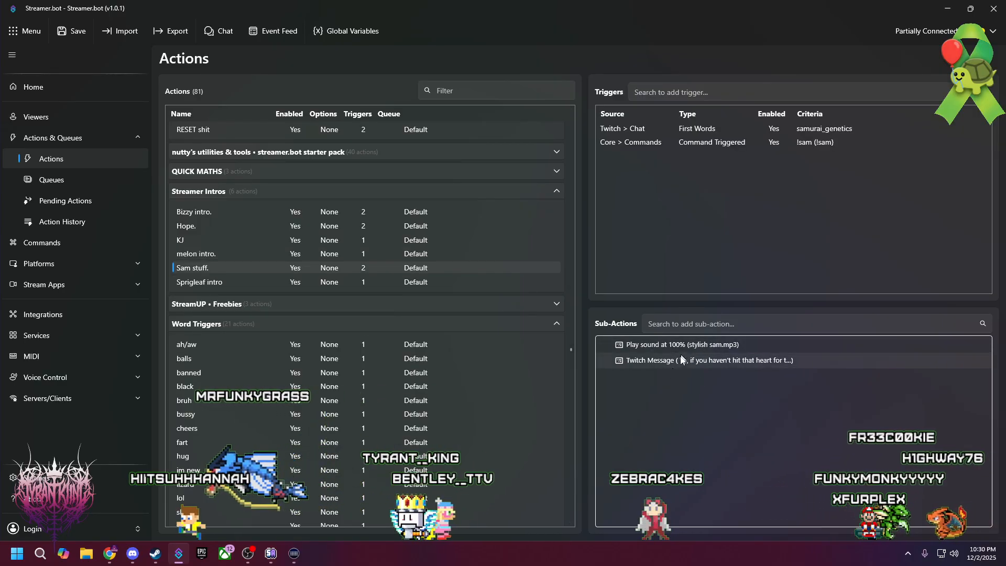
click(235, 241)
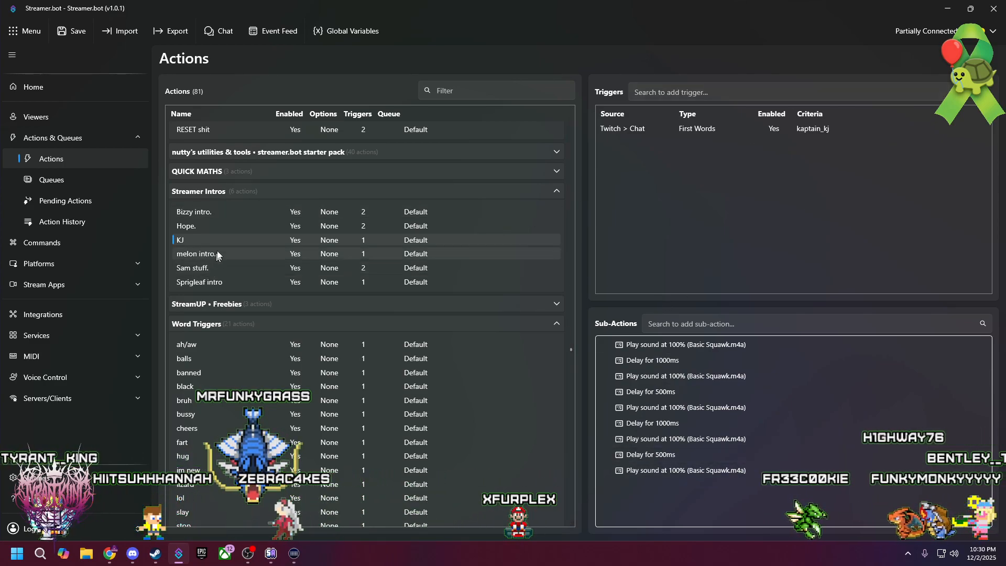
click(222, 225)
click(225, 267)
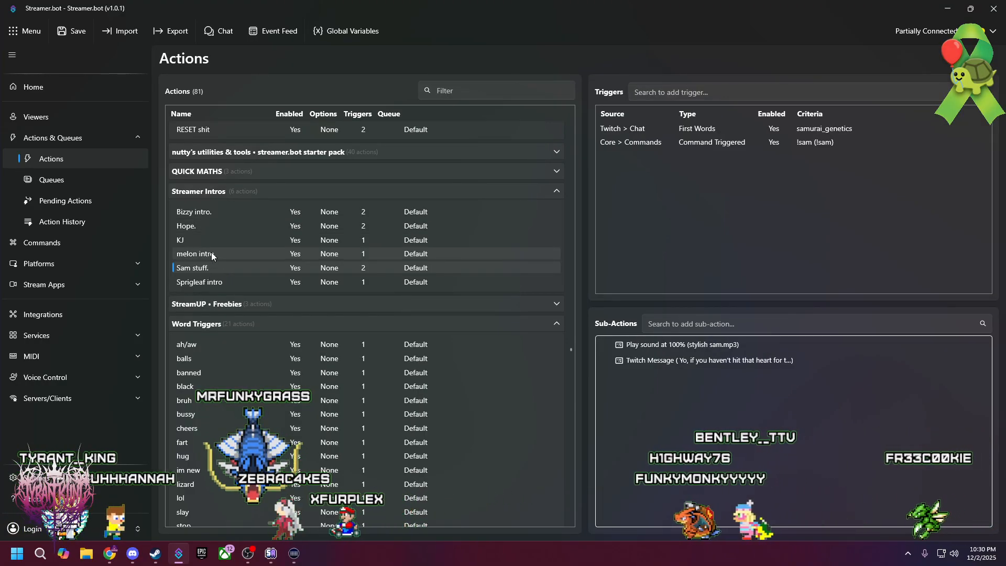
click(220, 229)
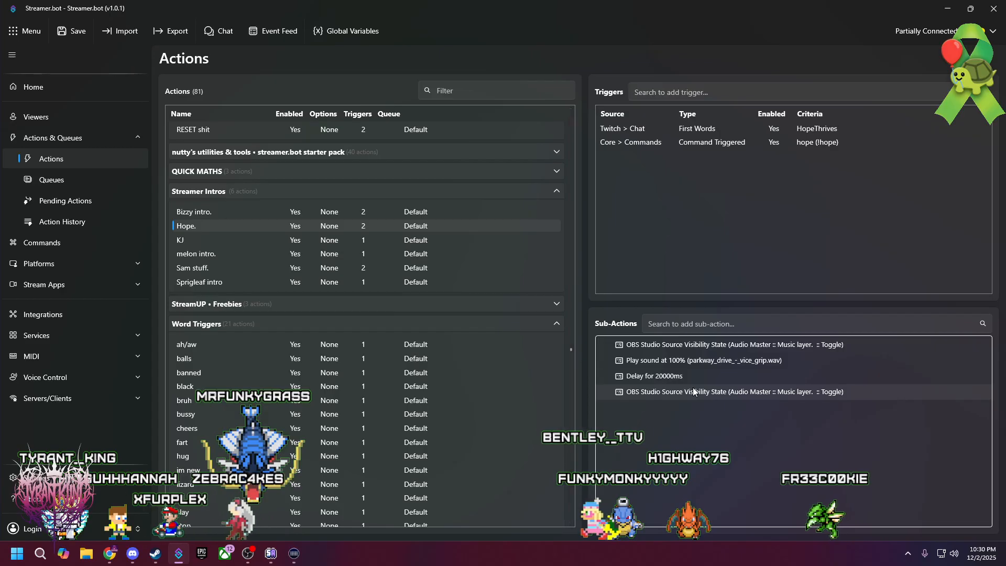
click(235, 215)
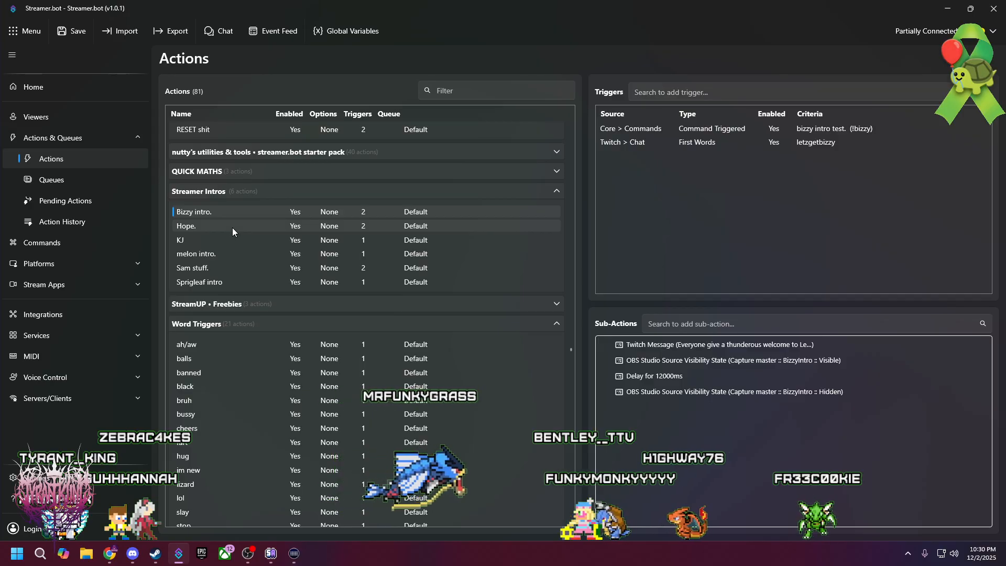
click(229, 240)
scroll(256, 247, up, 3)
scroll(256, 247, up, 2)
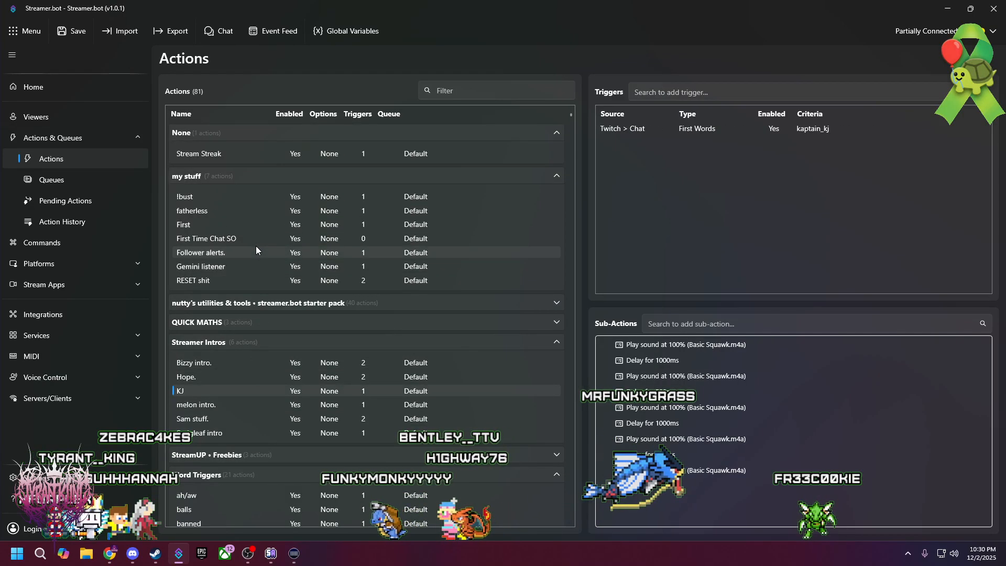
Return to the main scene in OBS and review the scene collection options.
click(956, 15)
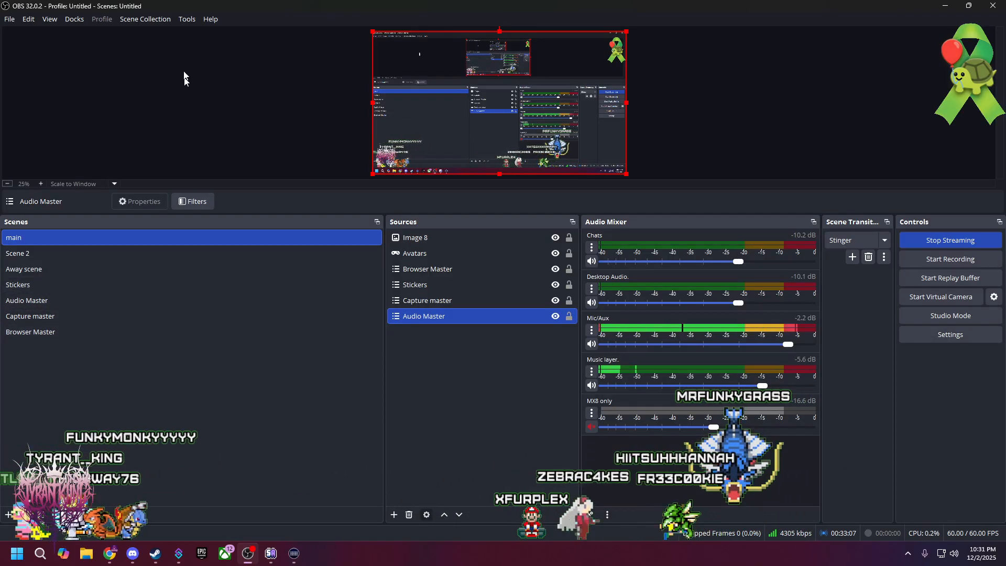
click(159, 23)
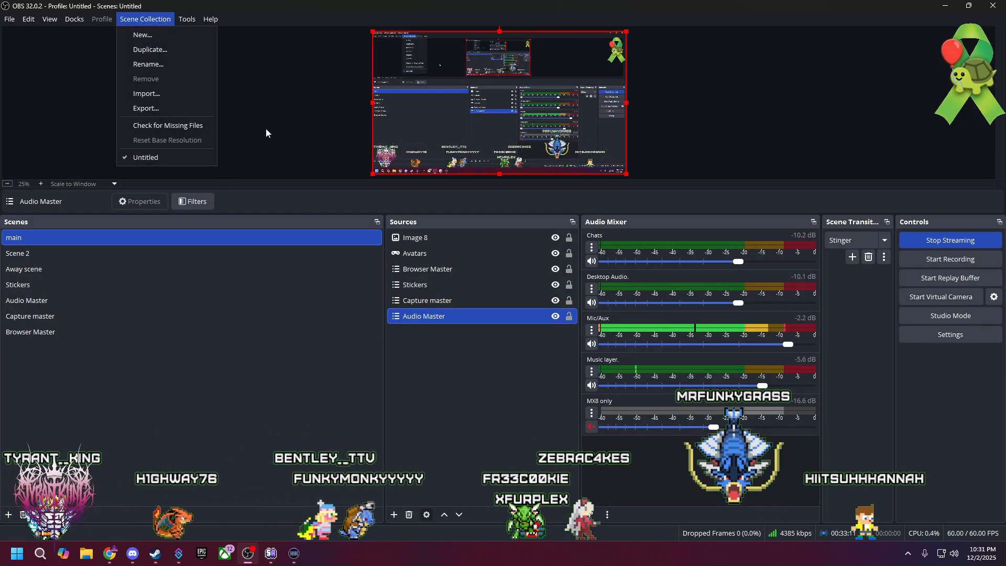
key(Escape)
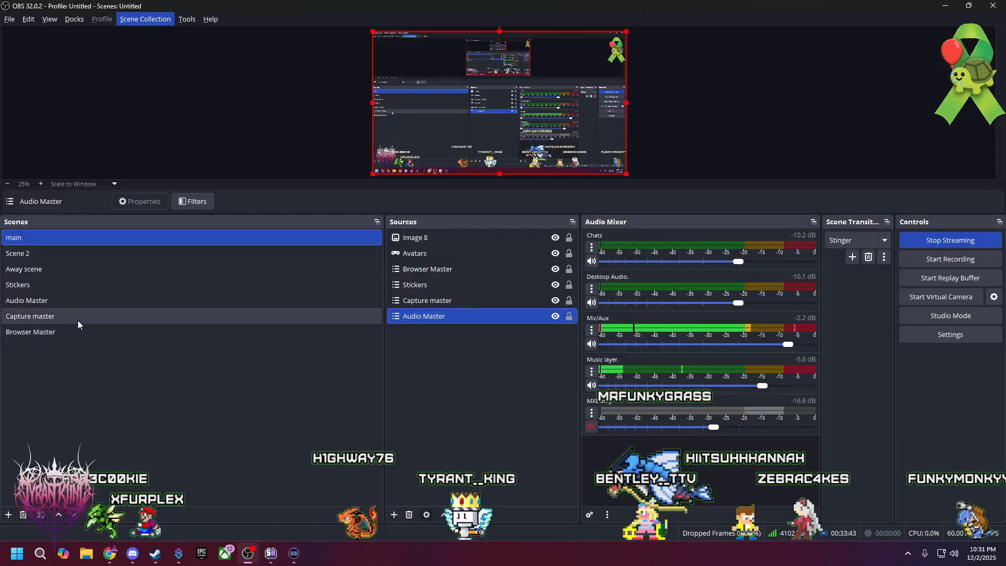
Hide the BizzyIntro source in the Capture master scene and return to the main scene.
click(78, 317)
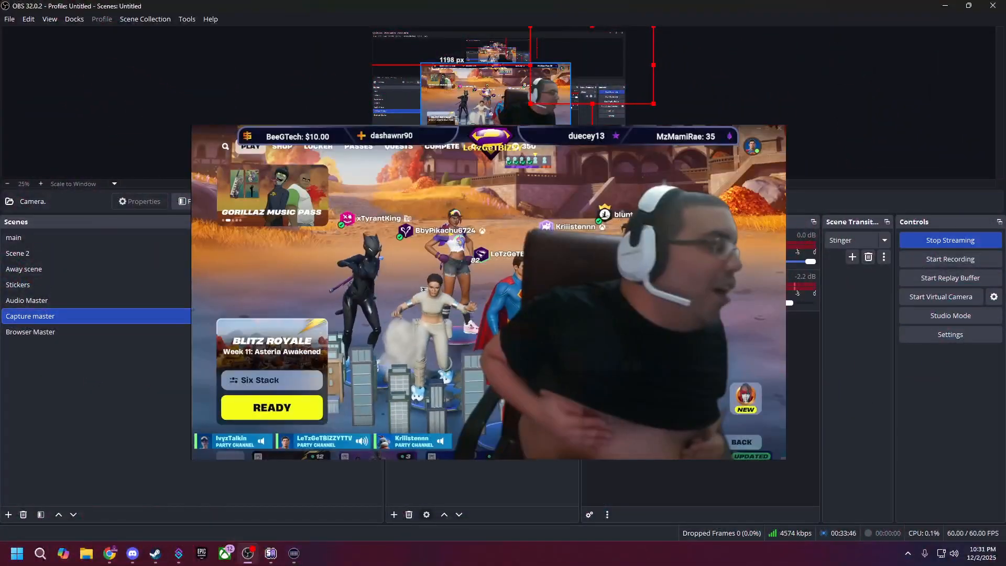
click(557, 241)
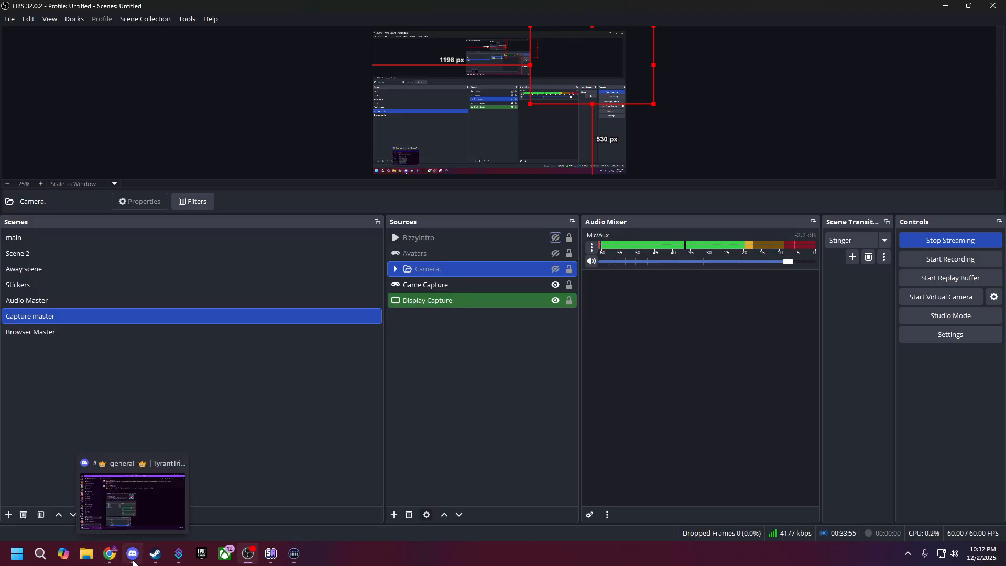
click(61, 238)
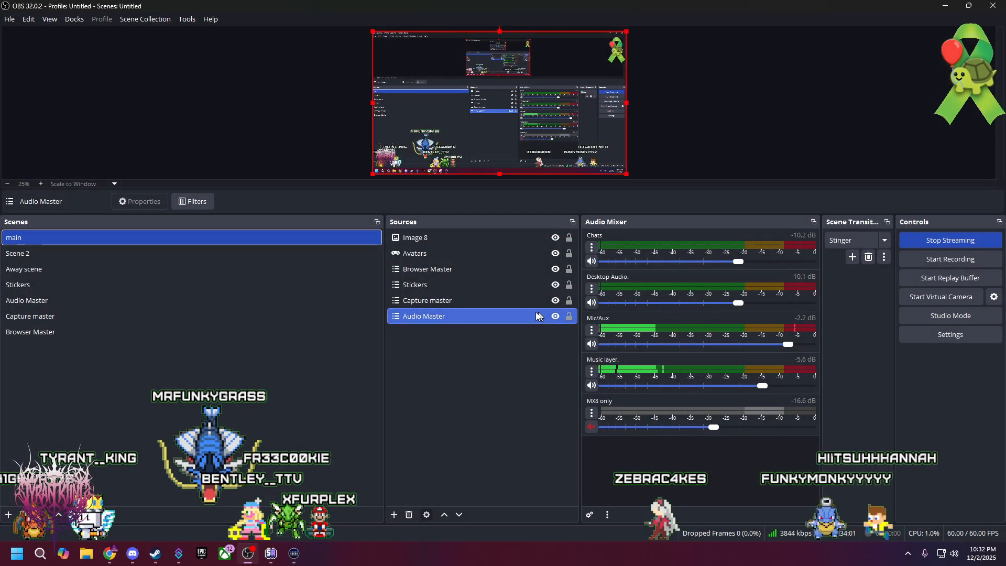
Select the Stickers source in the main scene and open the Stickers scene.
click(411, 287)
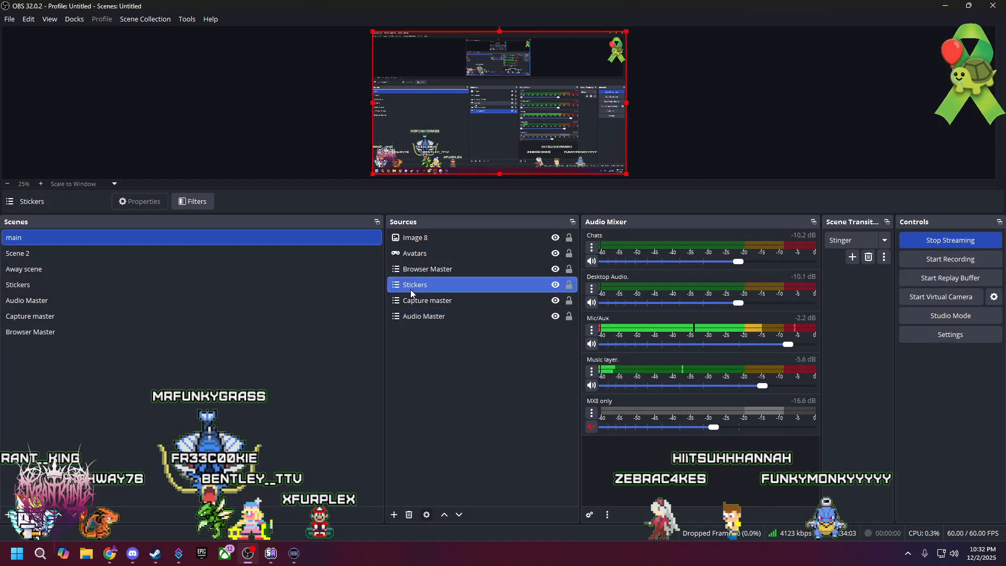
click(74, 286)
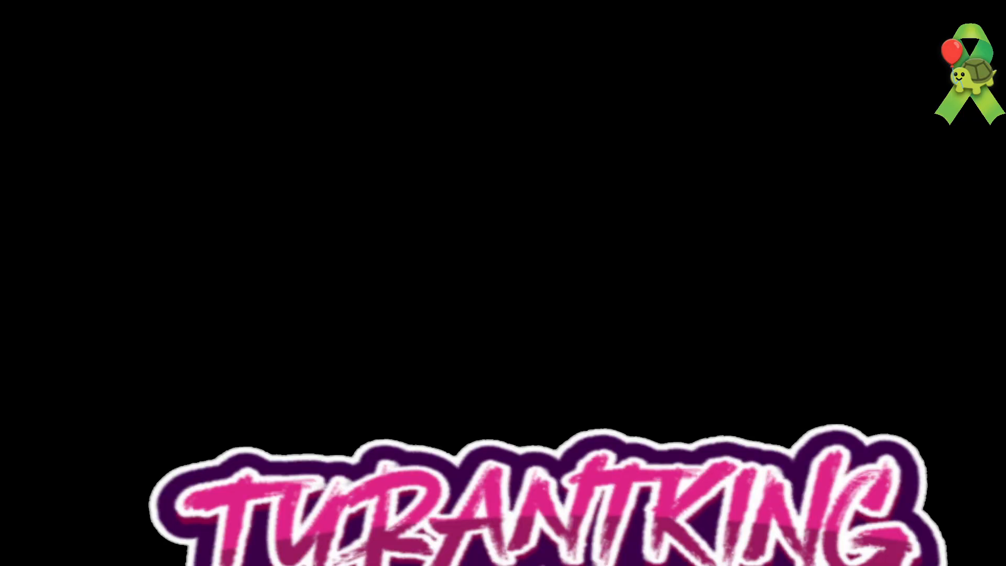
Compare the main scene with its nested Stickers scene, ending back on the main scene.
click(65, 236)
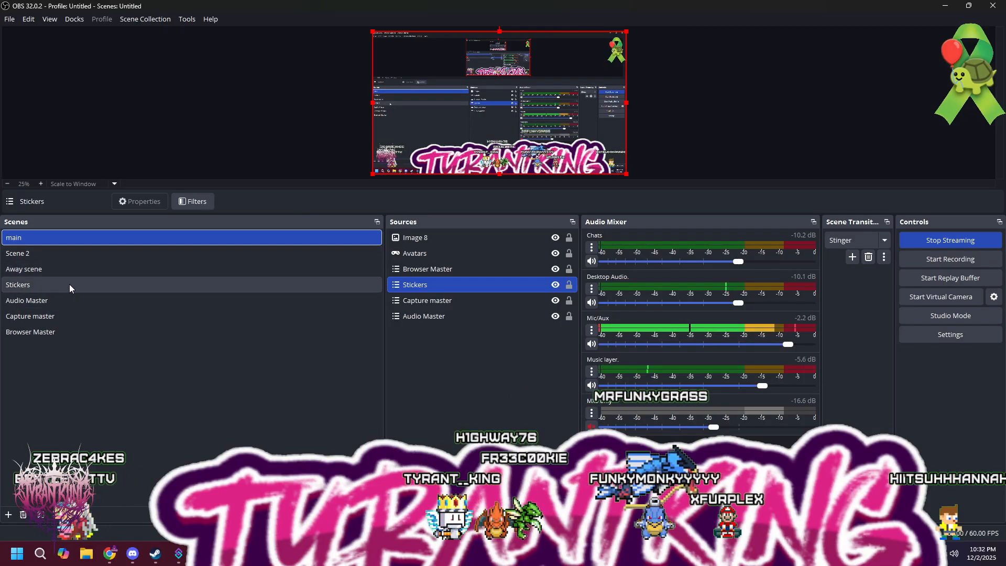
click(70, 284)
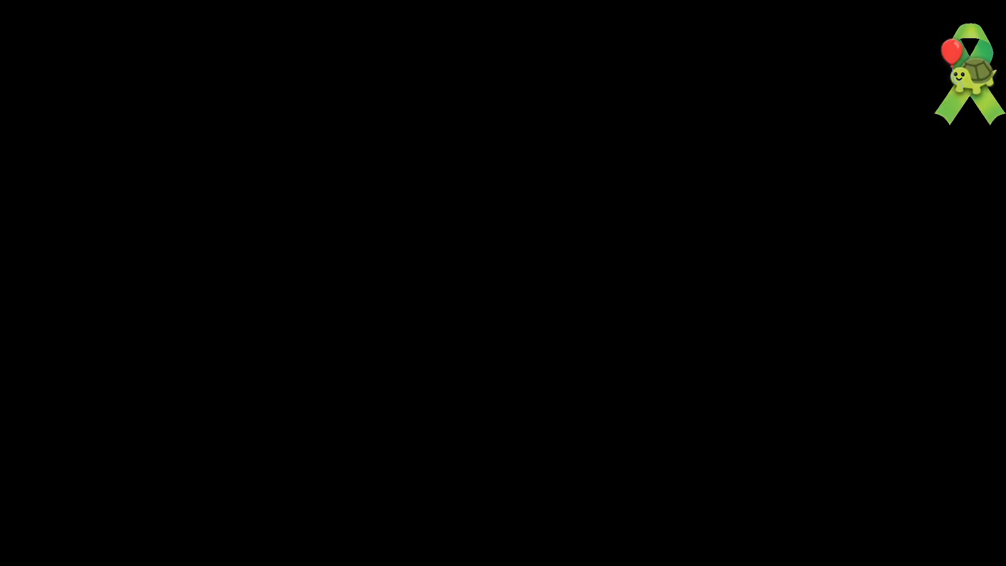
click(22, 241)
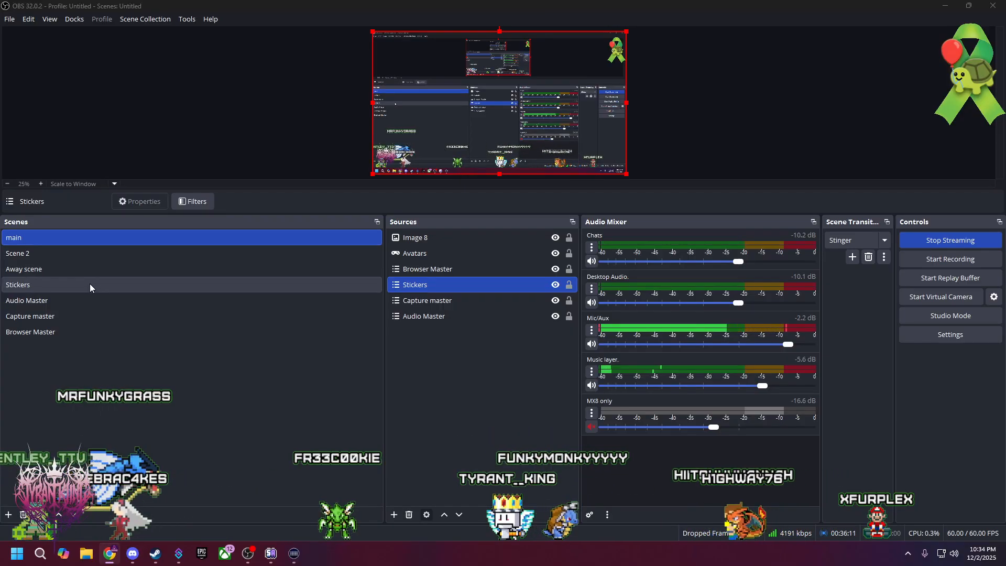
Switch to Discord and review the OBS audio, capture and browser source screenshots posted in the TyrantTribe general channel.
mouse_move(178, 560)
click(133, 553)
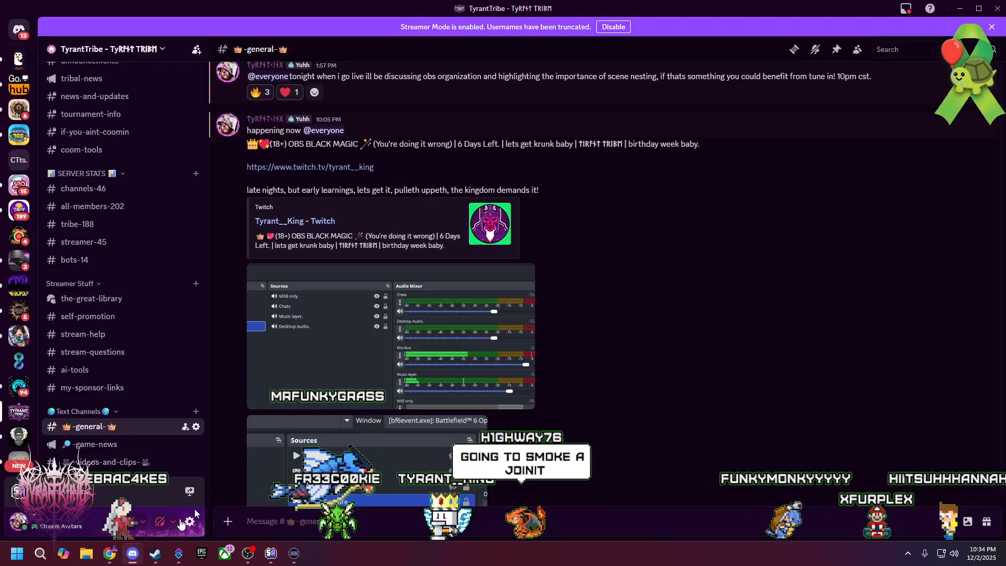
scroll(423, 294, down, 6)
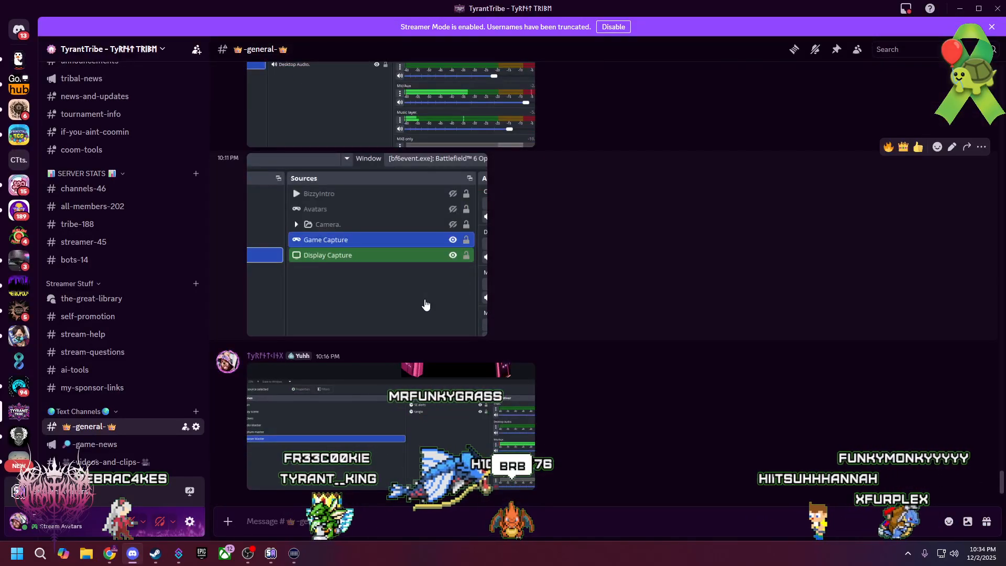
scroll(320, 382, down, 2)
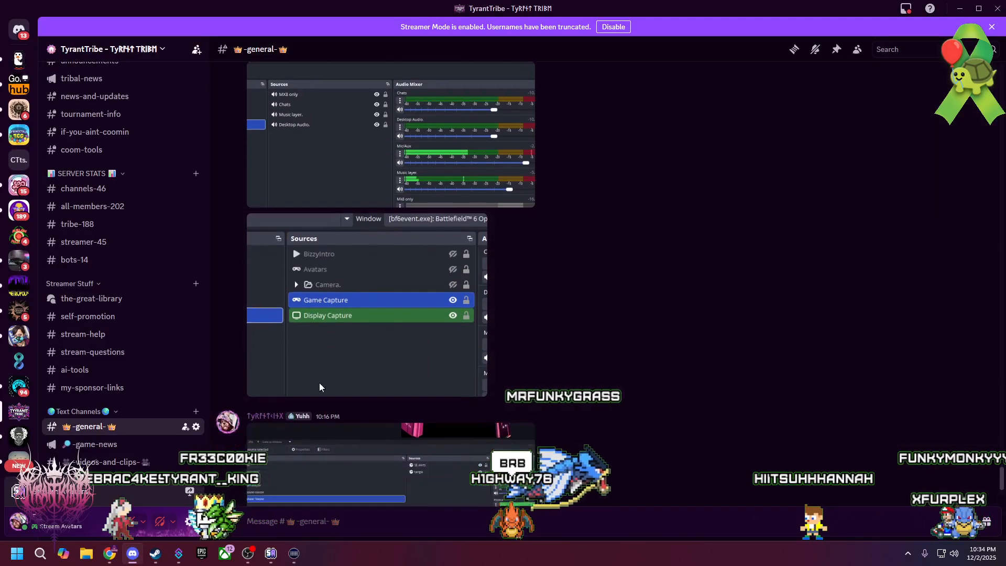
scroll(346, 320, up, 4)
scroll(345, 315, down, 4)
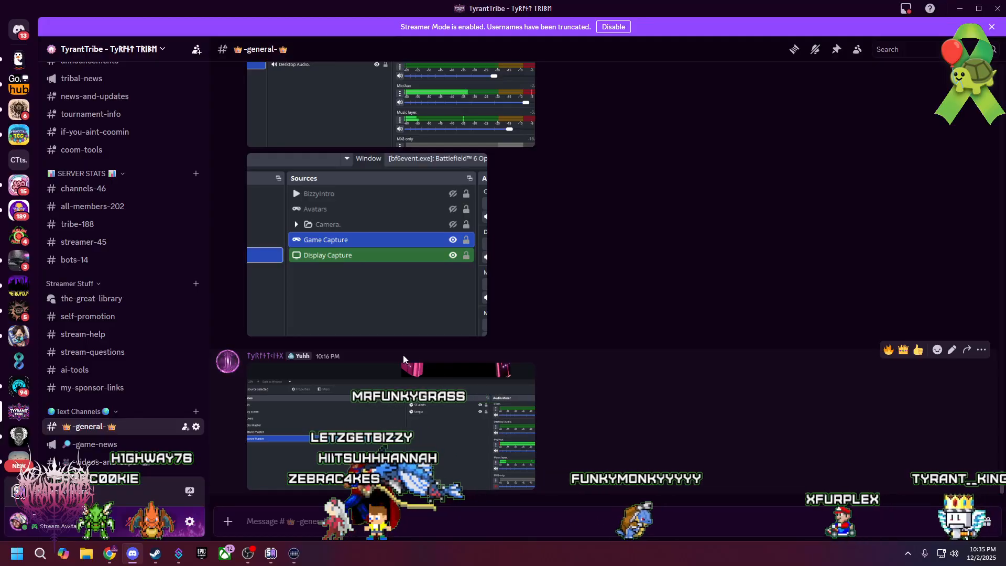
scroll(451, 313, up, 3)
scroll(451, 317, down, 3)
scroll(434, 337, up, 4)
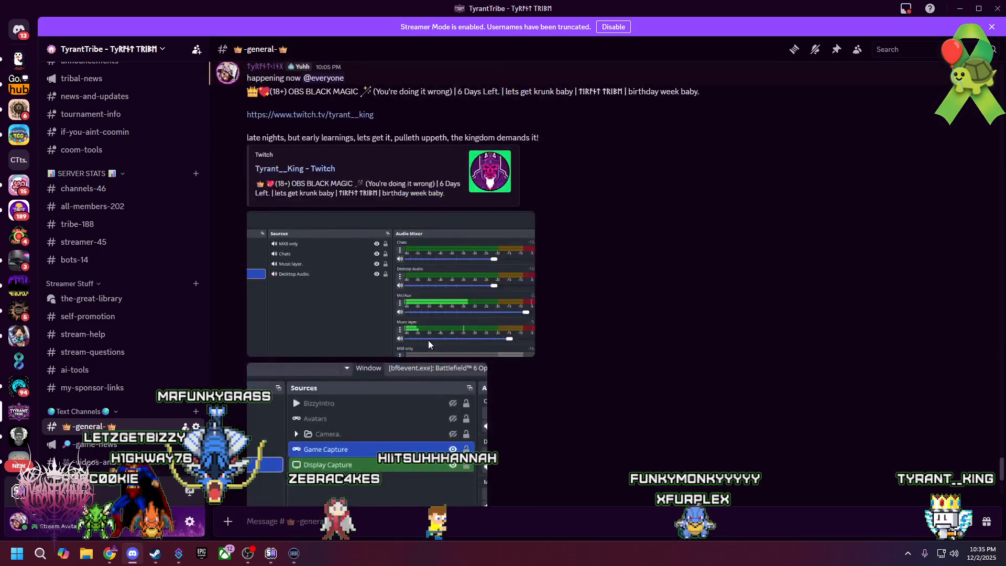
scroll(331, 275, down, 4)
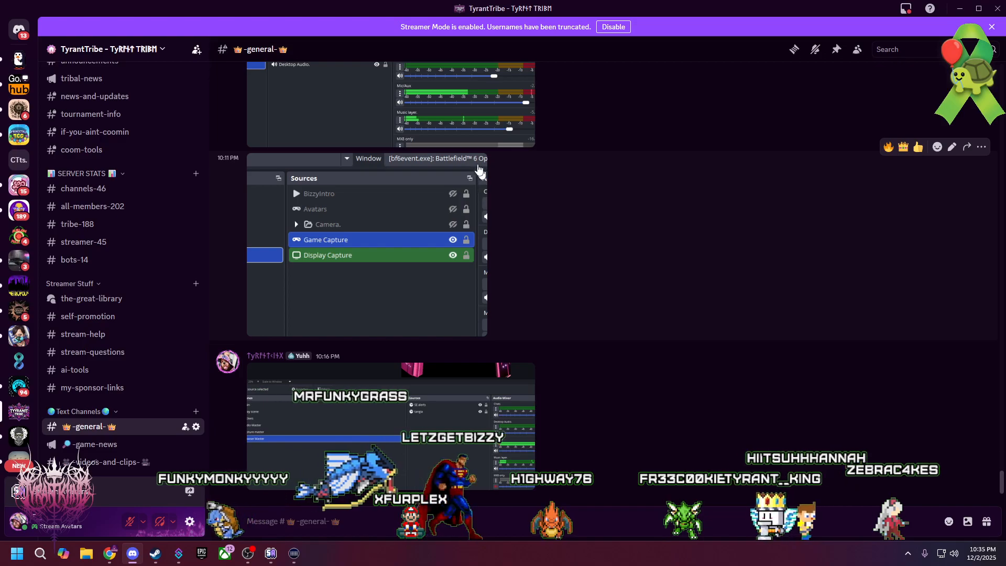
scroll(574, 219, up, 6)
scroll(575, 219, down, 6)
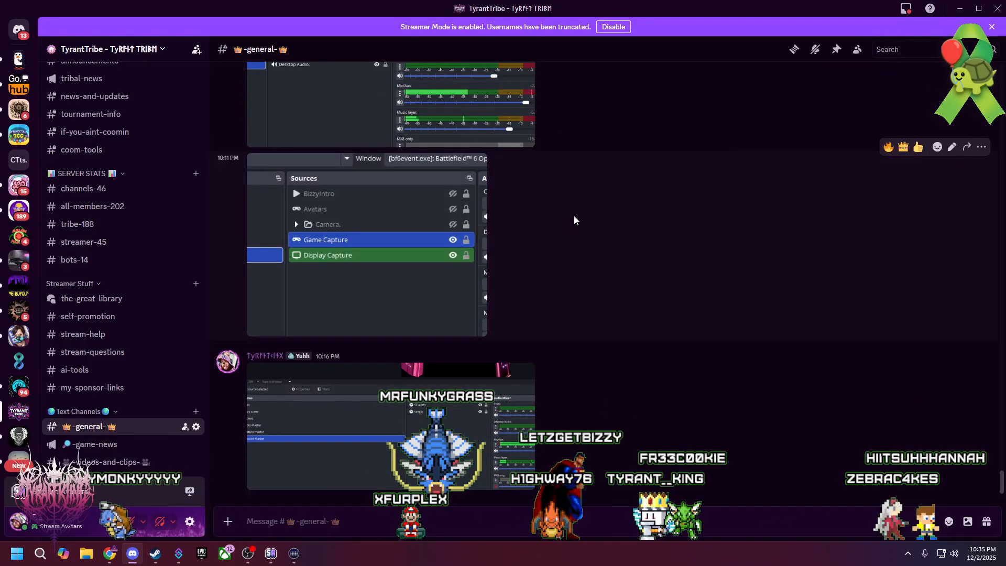
scroll(555, 213, up, 6)
scroll(532, 245, down, 6)
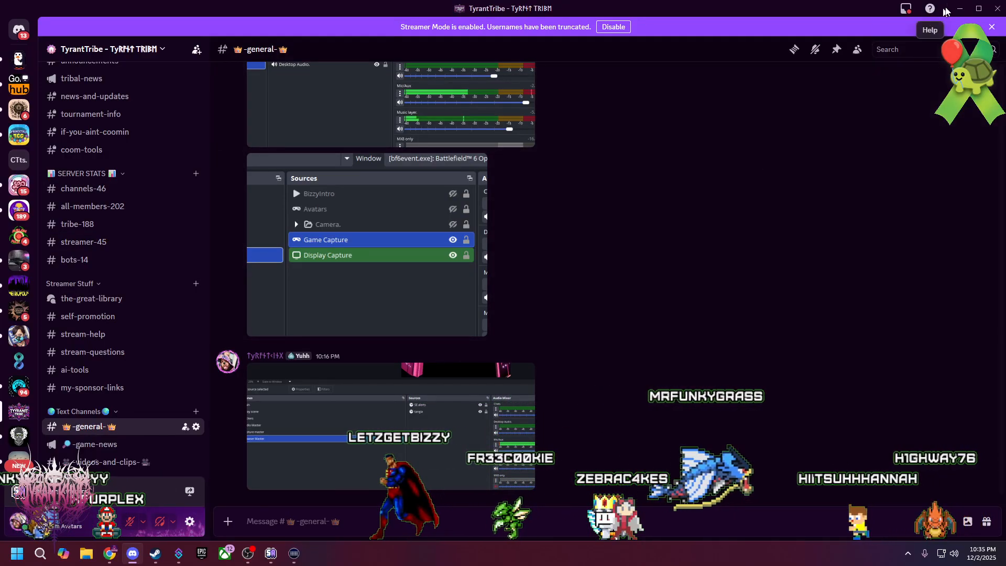
Return to OBS, enlarge the preview area above the docks and minimize the OBS window.
click(962, 11)
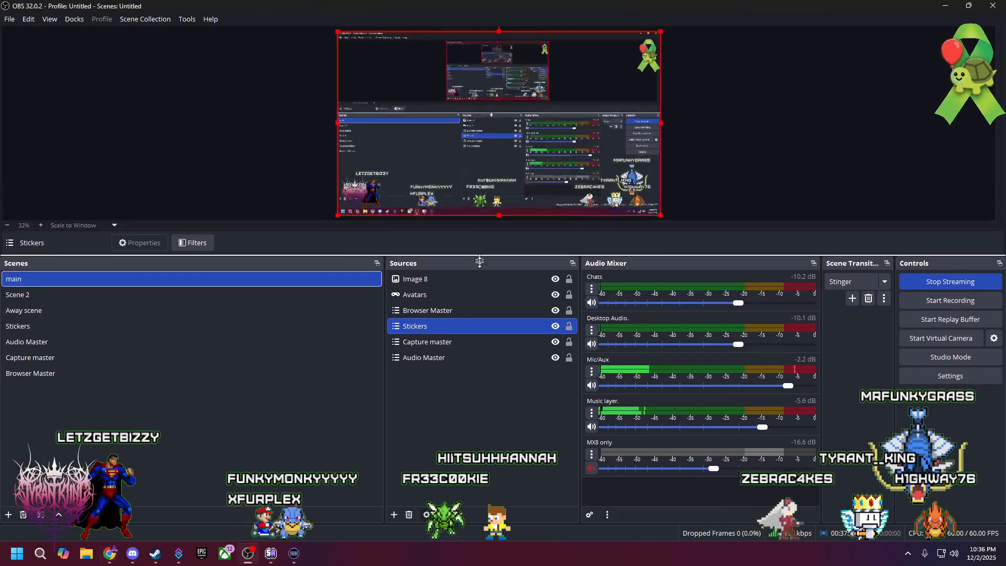
drag(480, 260, 477, 315)
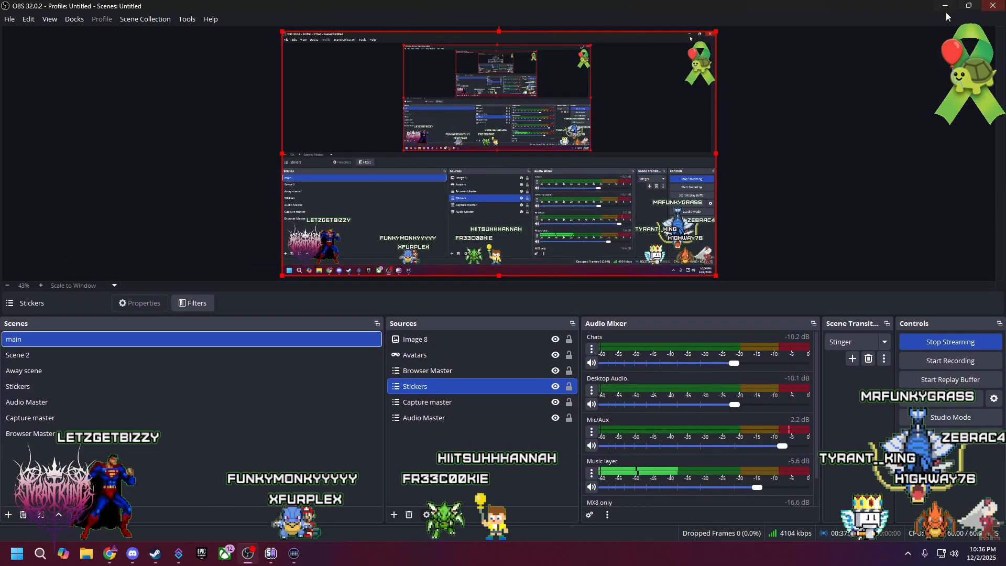
click(945, 7)
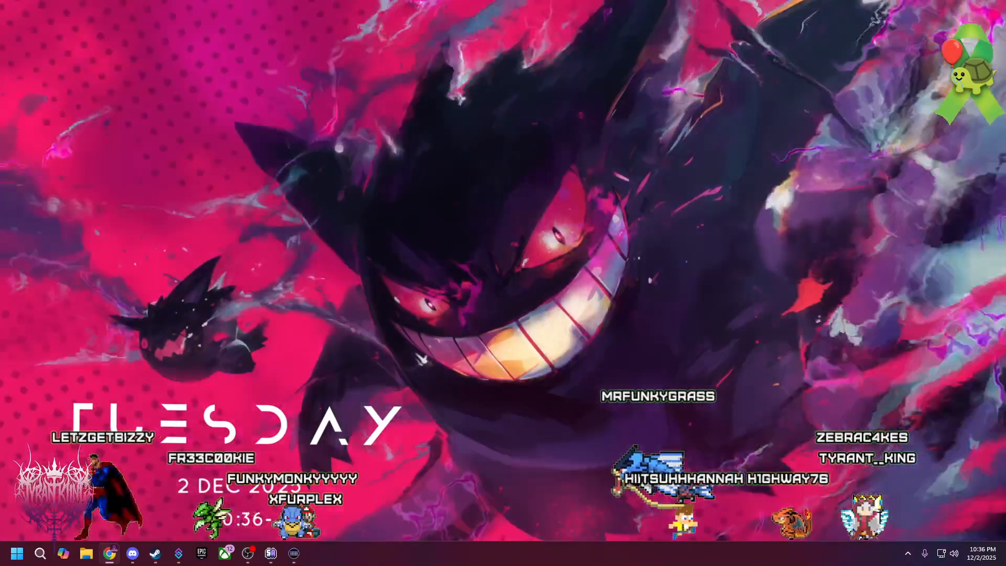
Bring up the tyranttribe.com store in the browser and look through its featured products.
drag(0, 343, 285, 7)
scroll(567, 219, down, 5)
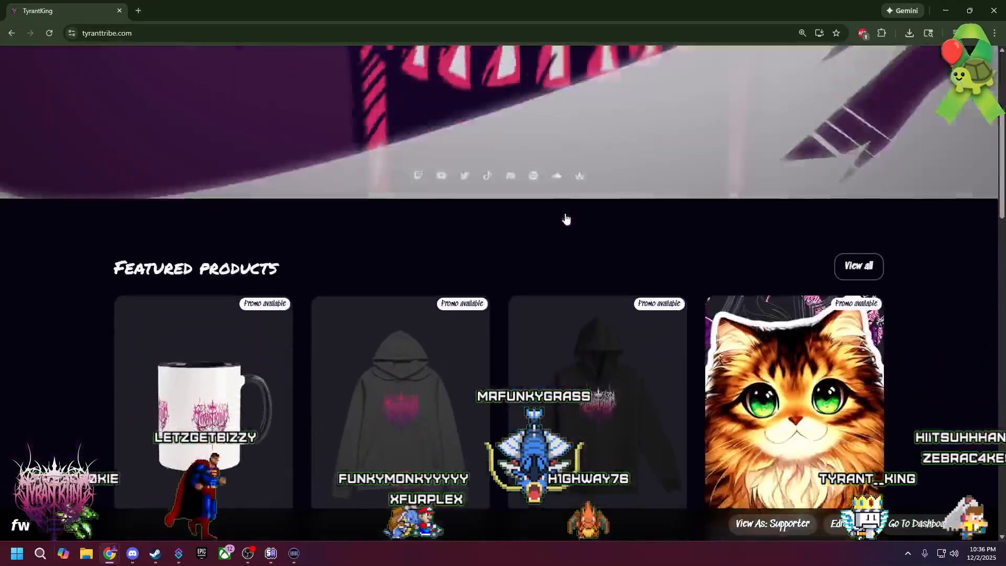
scroll(567, 219, down, 2)
scroll(624, 215, down, 3)
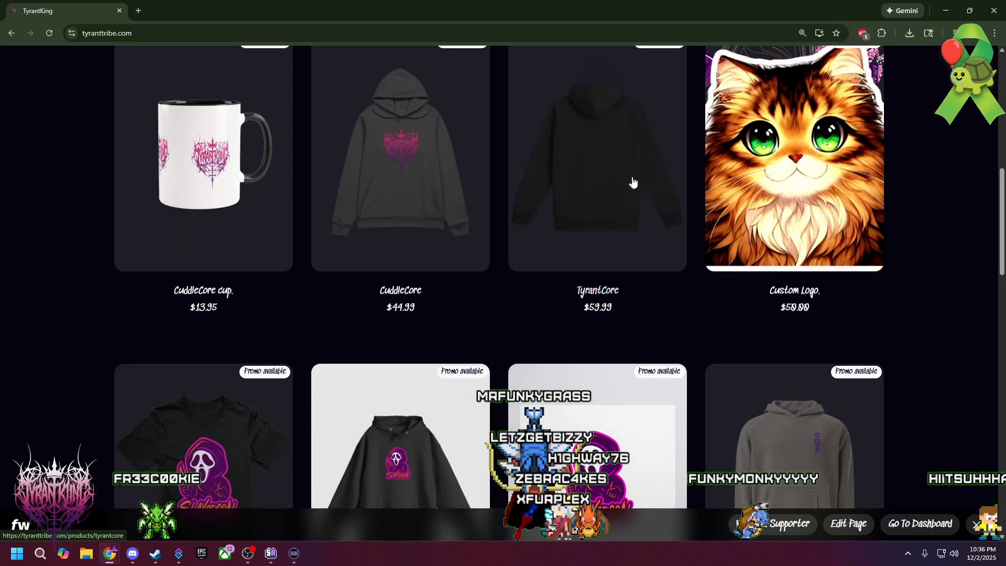
scroll(666, 220, down, 4)
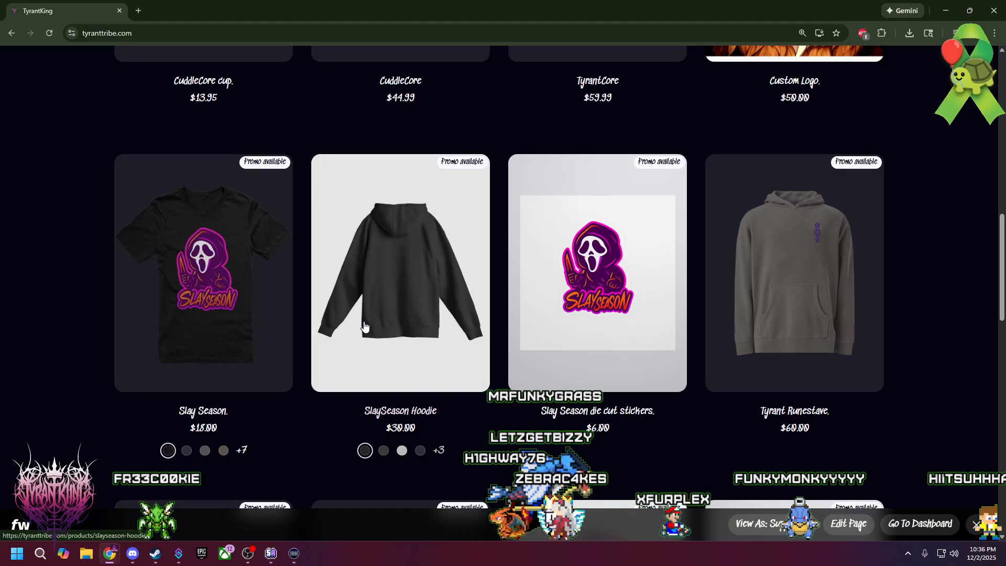
scroll(461, 355, down, 8)
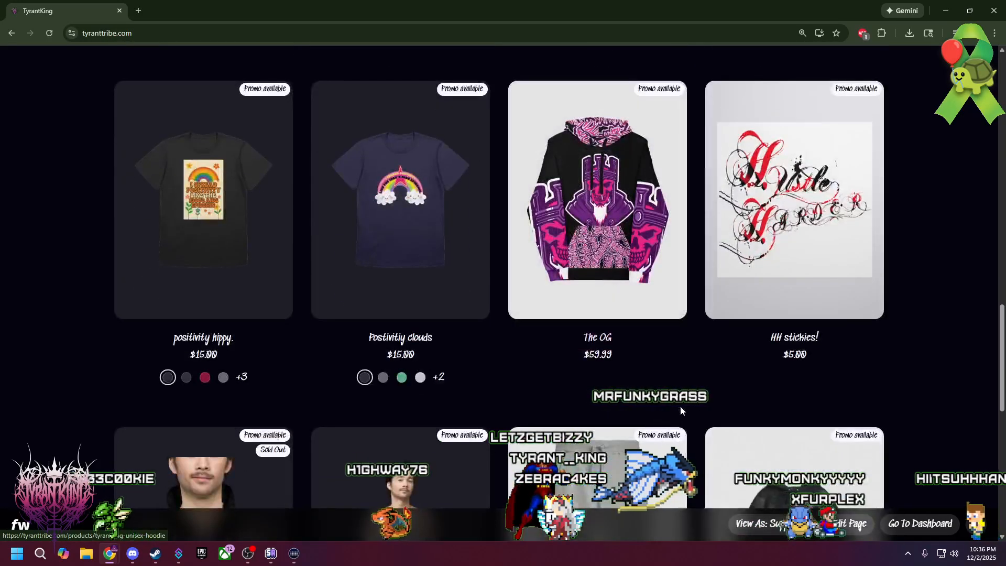
scroll(506, 370, up, 1)
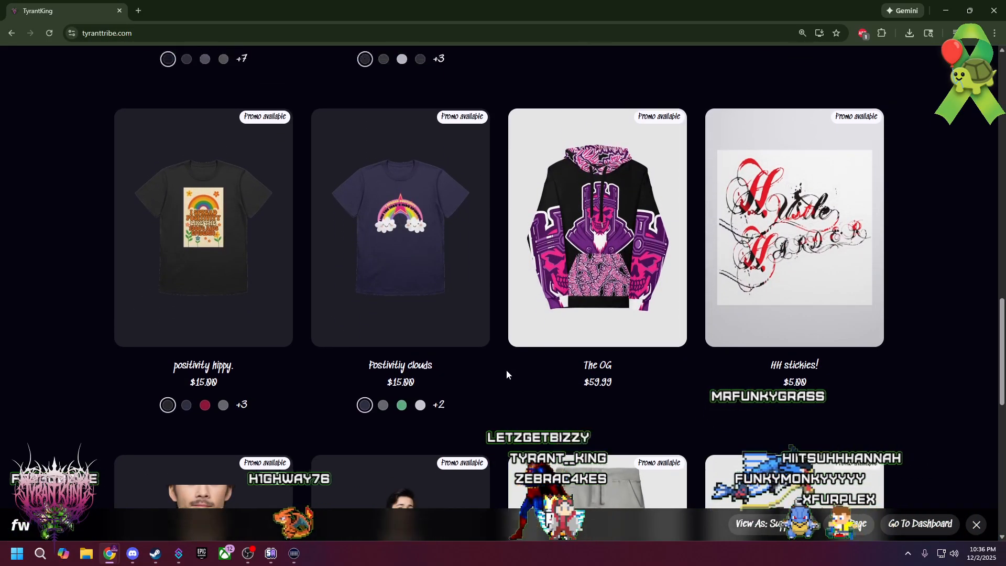
View the positivity hippy shirt's product page and return to the home page to browse the other featured products.
click(223, 281)
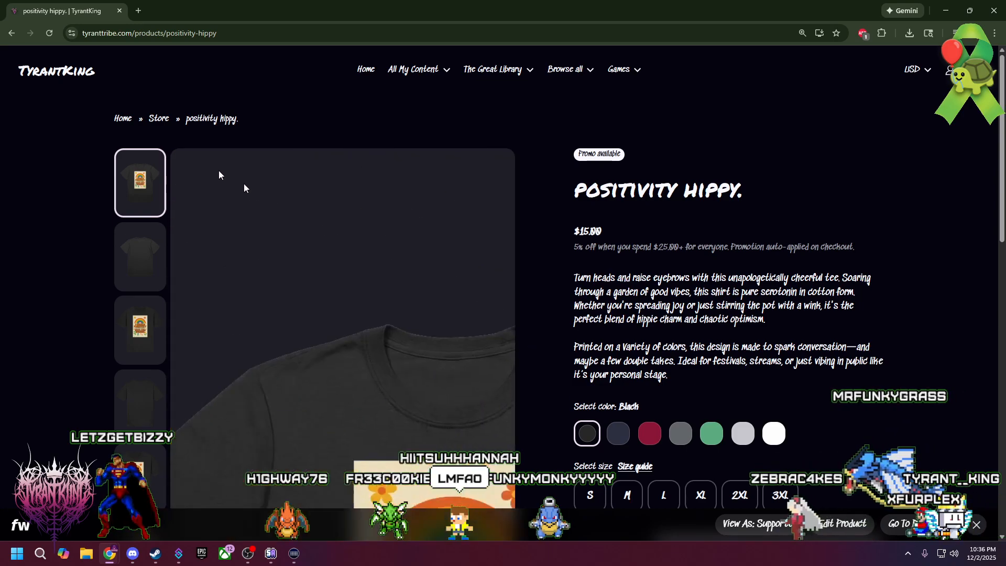
scroll(465, 202, down, 6)
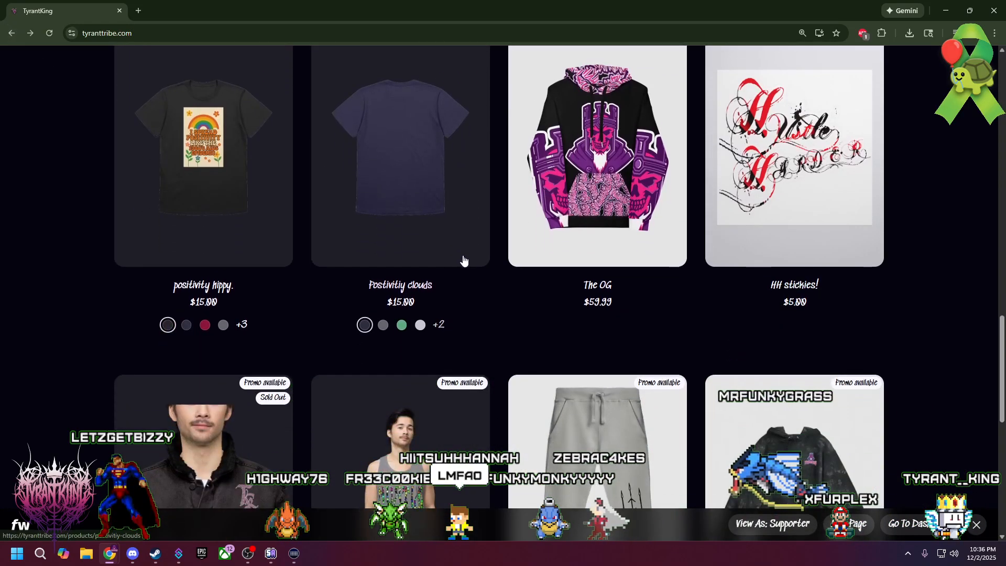
scroll(482, 299, down, 3)
scroll(480, 315, up, 15)
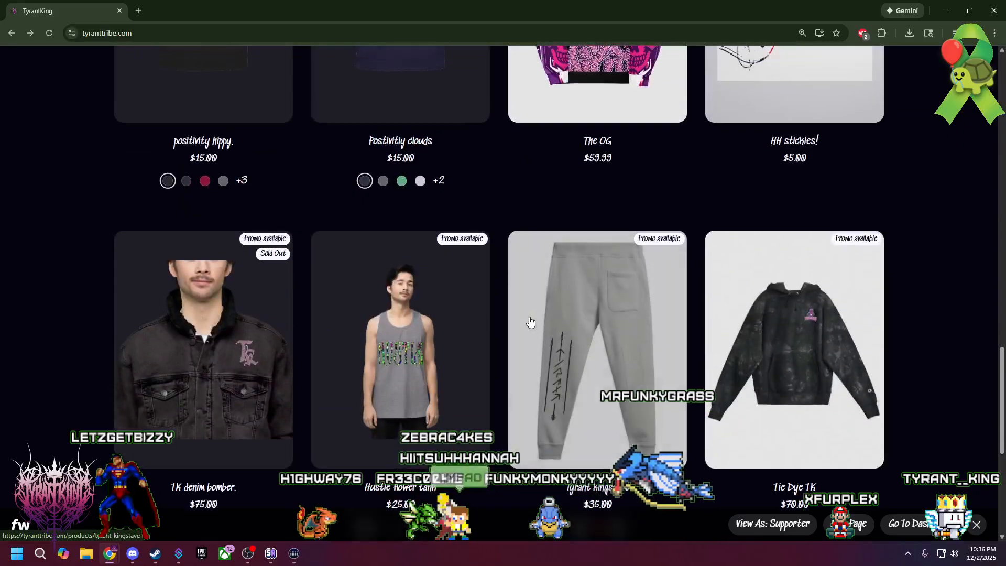
scroll(476, 330, down, 6)
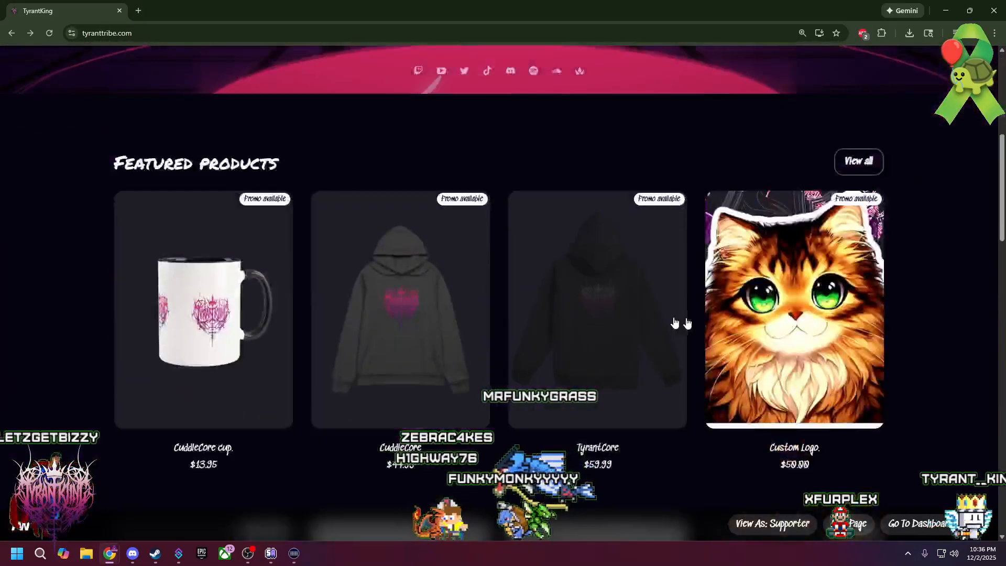
Open the Custom Logo product page and examine the third sample image and the rest of the gallery.
click(916, 374)
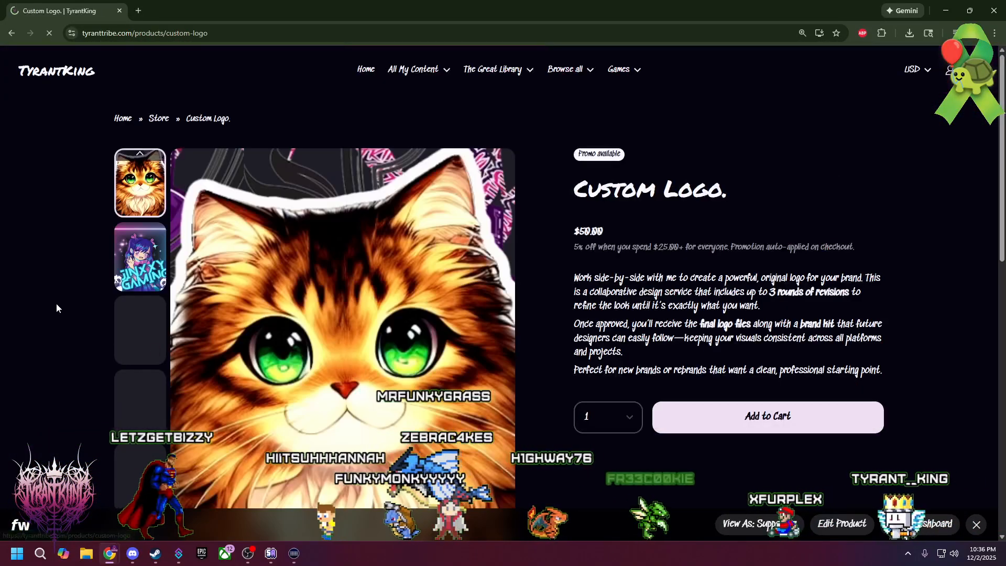
click(145, 346)
scroll(247, 303, down, 3)
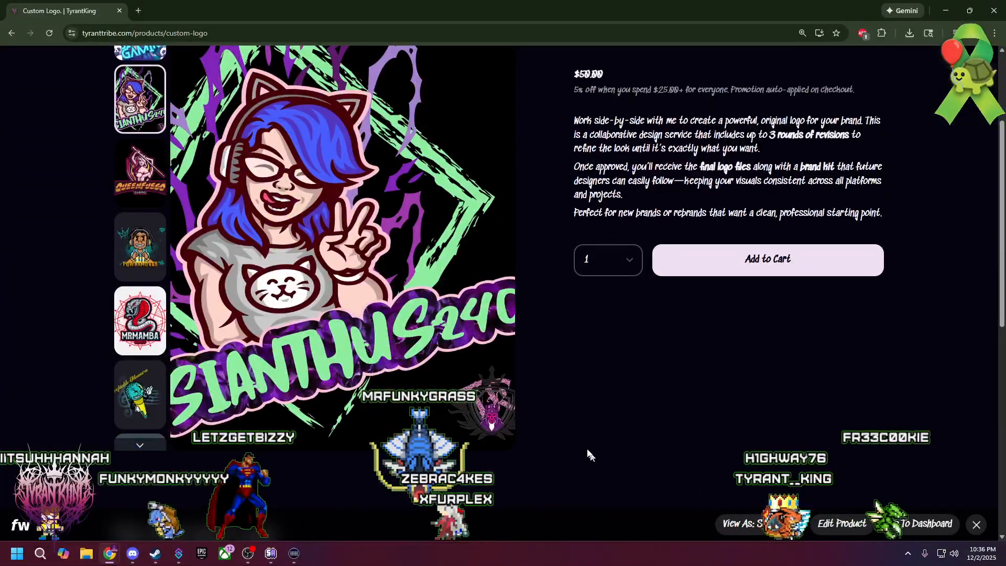
scroll(165, 355, down, 3)
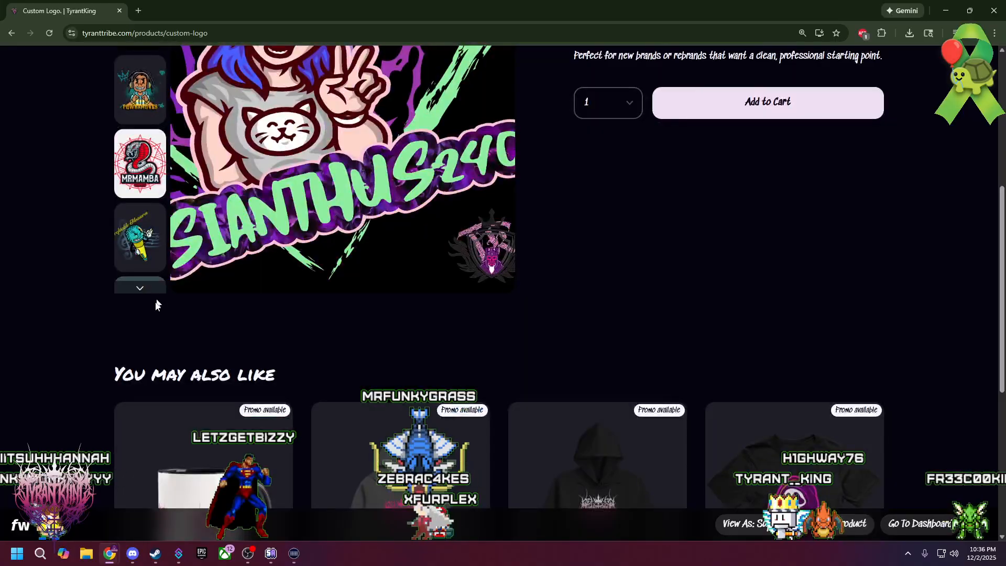
scroll(140, 283, up, 2)
scroll(139, 267, down, 3)
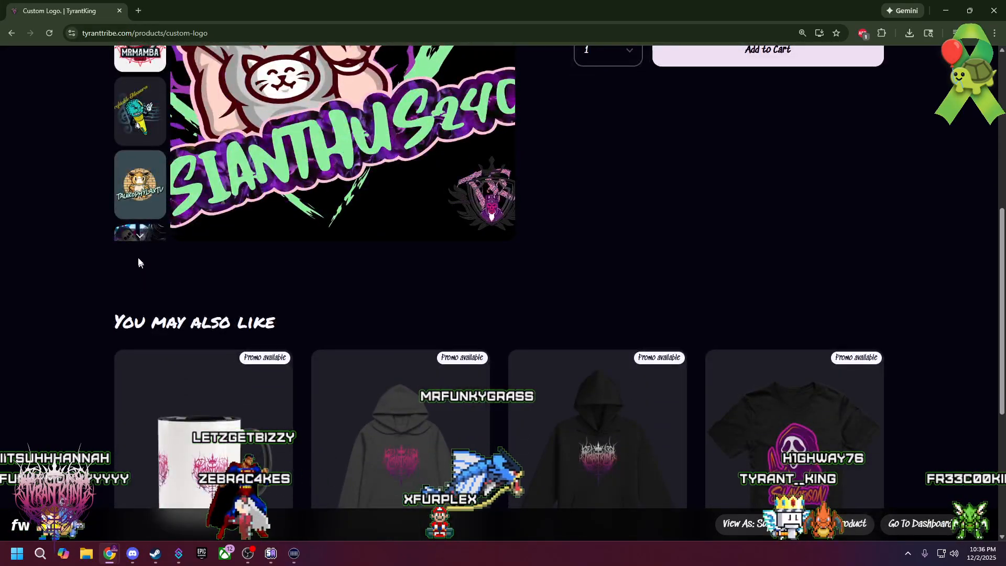
Examine the last two sample designs in the Custom Logo gallery, the skeleton shirt artwork and the Hope Thrives logo.
scroll(151, 281, up, 3)
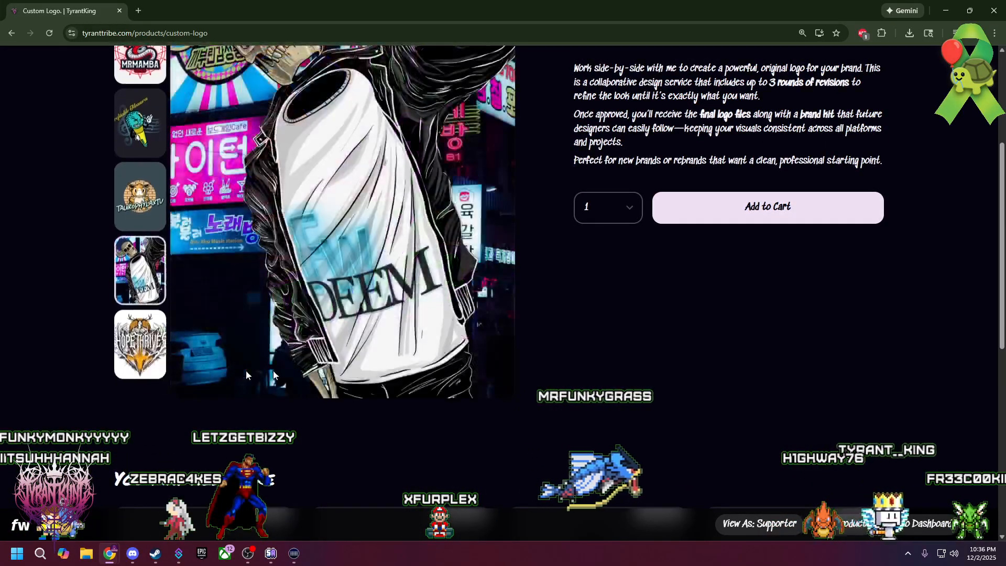
scroll(555, 320, up, 2)
scroll(562, 315, up, 1)
scroll(562, 315, down, 1)
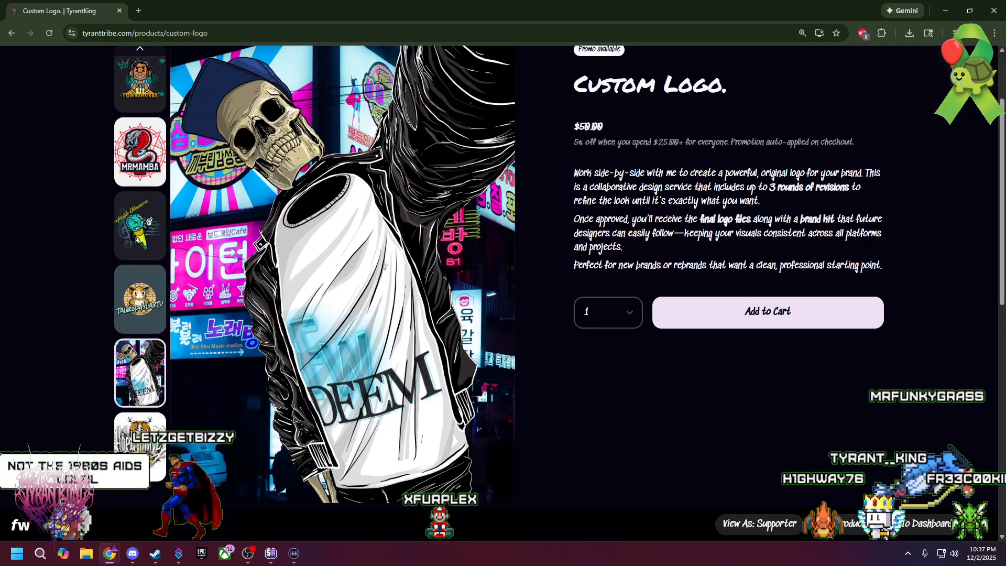
scroll(583, 435, up, 1)
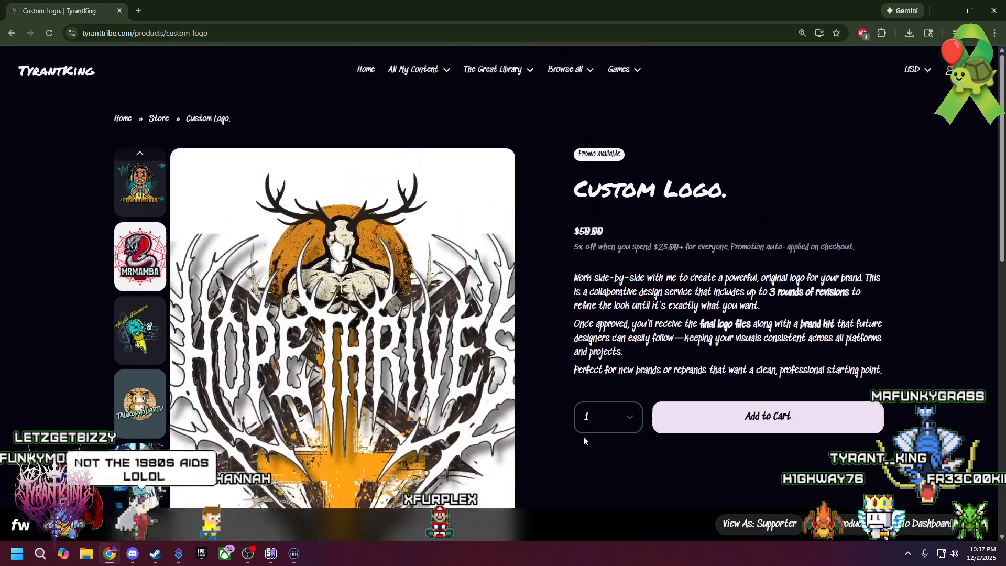
scroll(142, 388, down, 3)
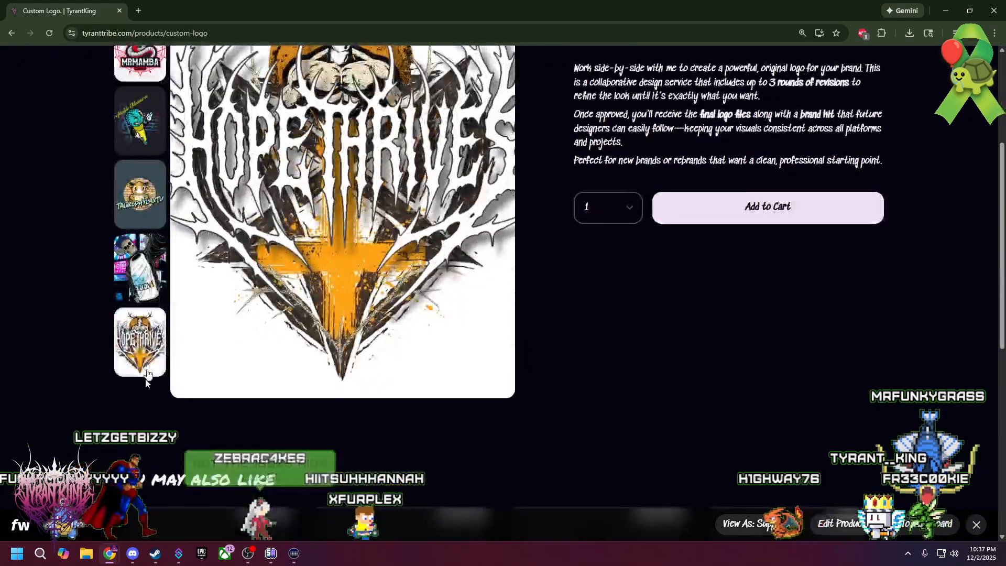
scroll(164, 361, up, 4)
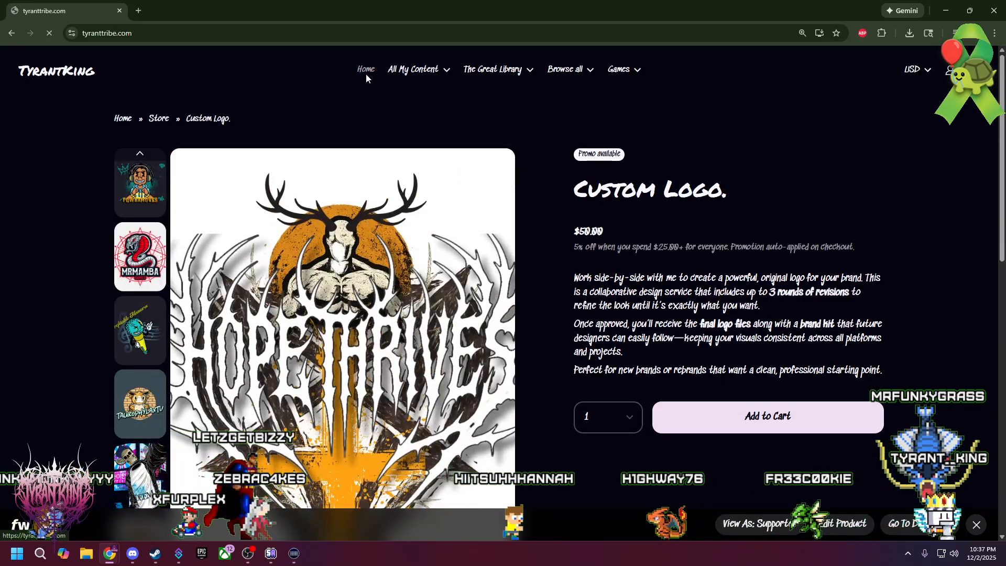
Look over the home page and its site sections, and open the PokeRogue game page.
scroll(640, 223, down, 5)
scroll(619, 267, up, 5)
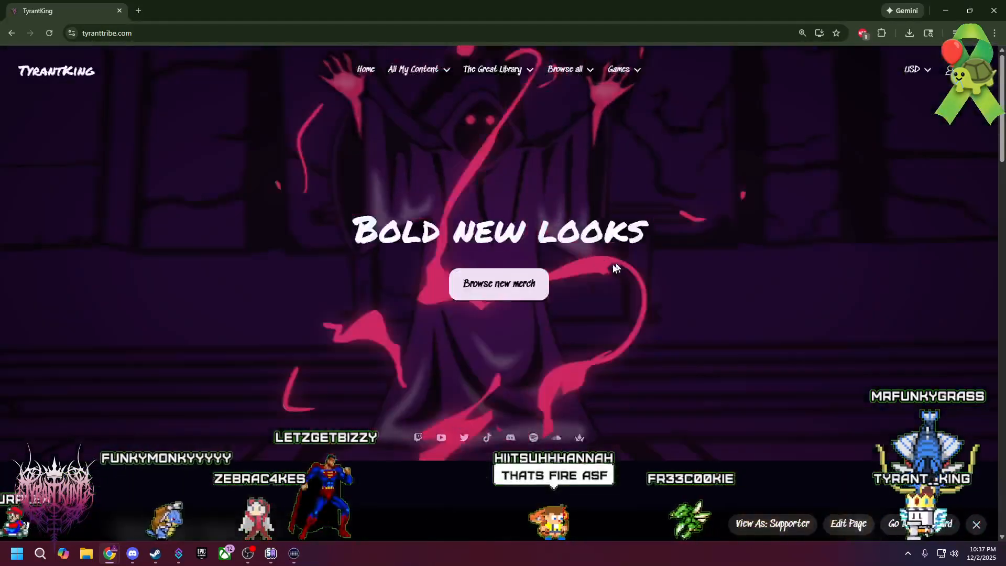
mouse_move(419, 69)
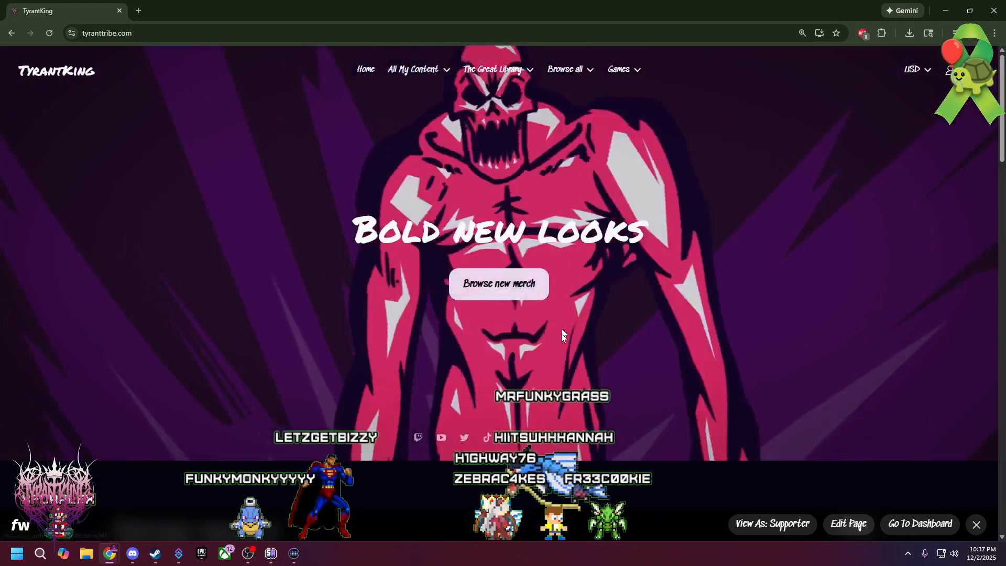
mouse_move(526, 78)
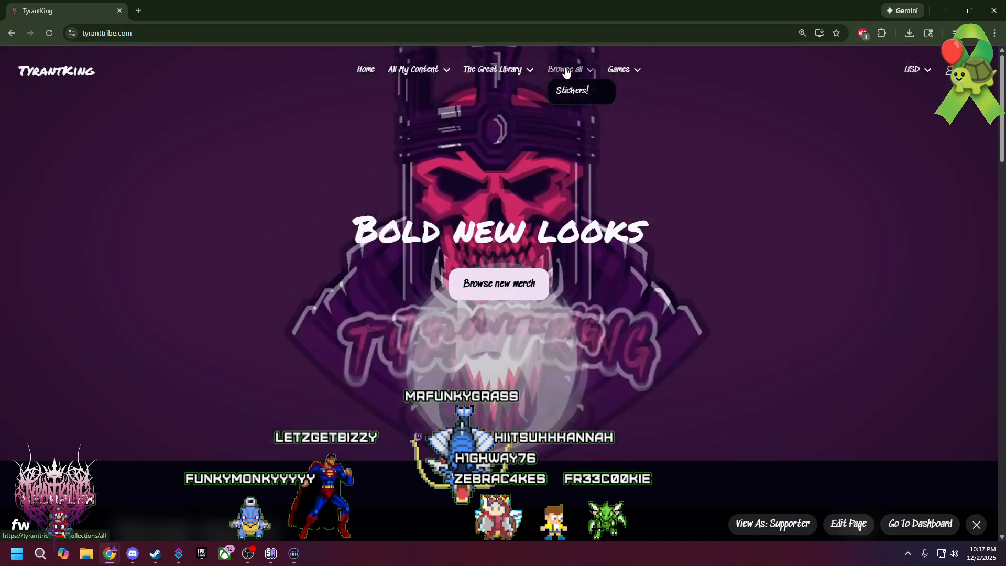
mouse_move(639, 80)
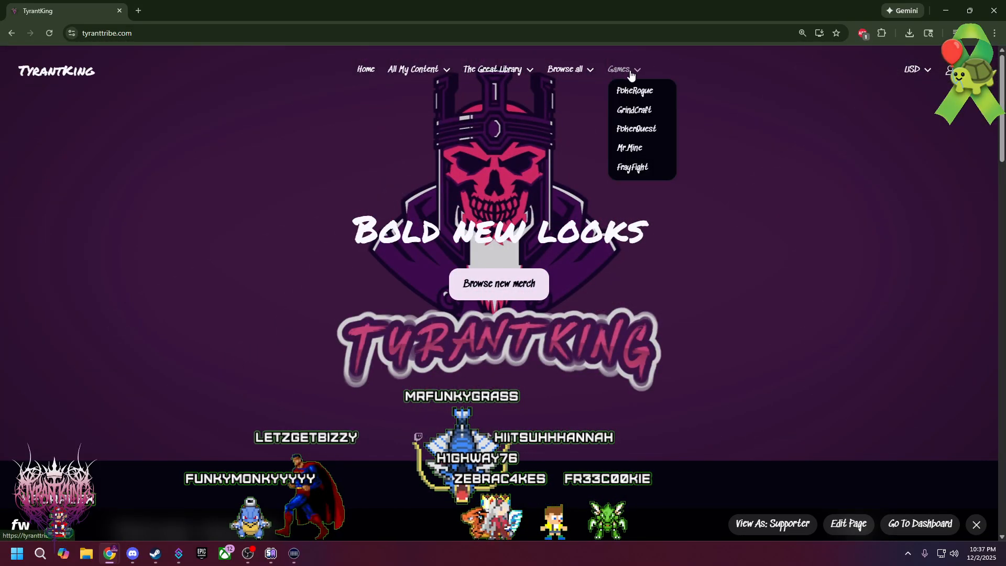
click(625, 92)
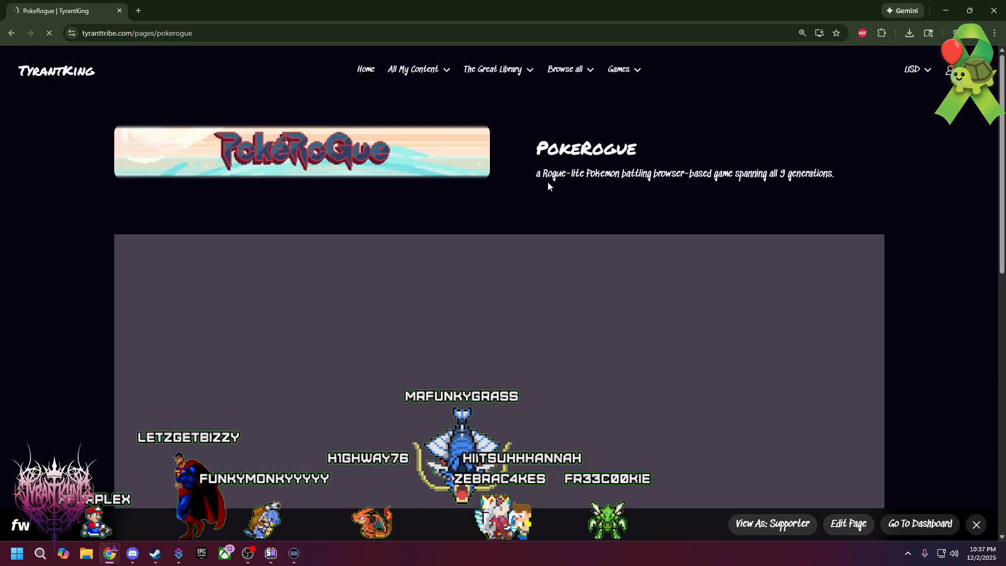